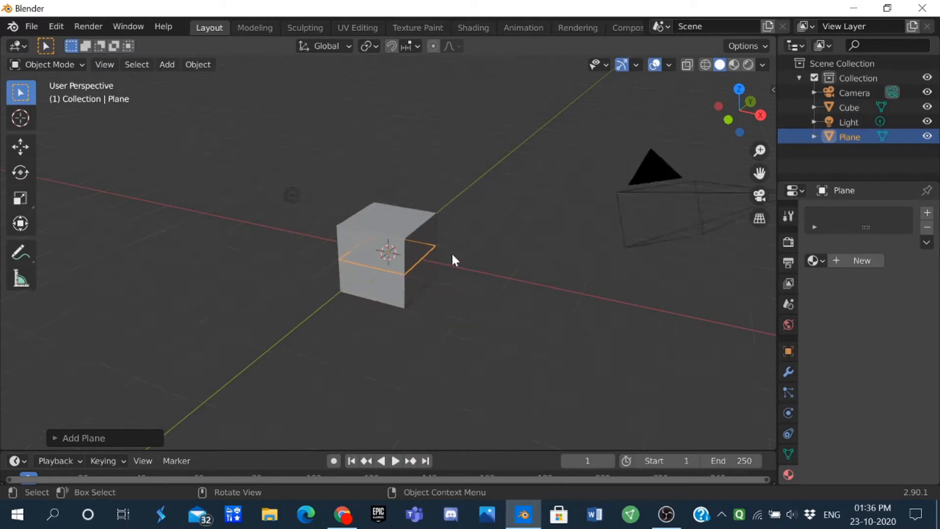
# Step: Scale the plane up into a large floor extending well beyond the cube on all sides
pyautogui.press('s')
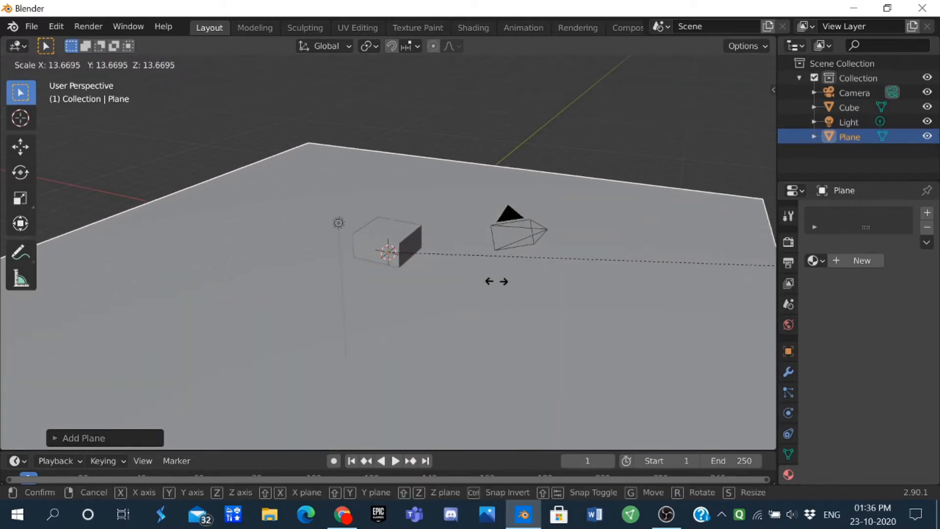
pyautogui.click(519, 276)
pyautogui.scroll(-3, 560, 262)
pyautogui.moveTo(560, 263); pyautogui.dragTo(640, 235, button='middle')
# Step: Move the cube up about 1 m along the Z axis so it rests on the floor plane
pyautogui.click(388, 246)
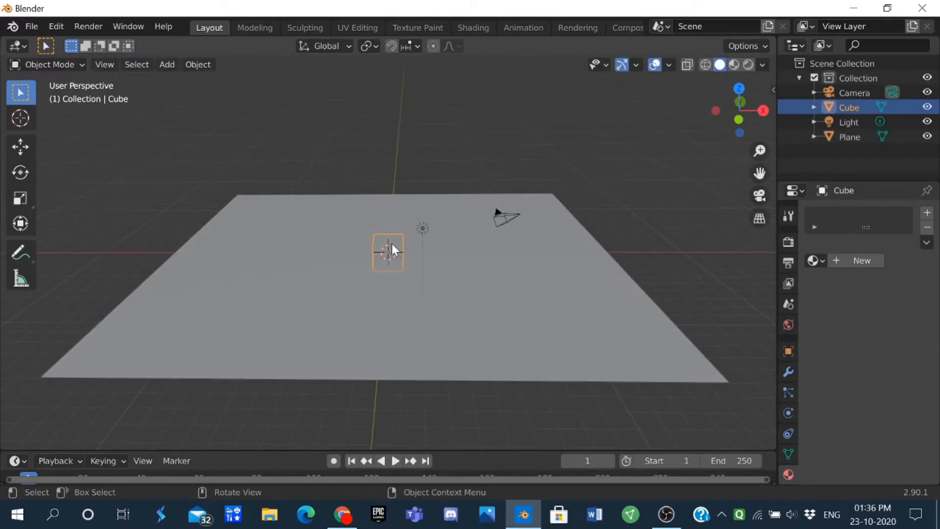
pyautogui.press('g')
pyautogui.press('z')
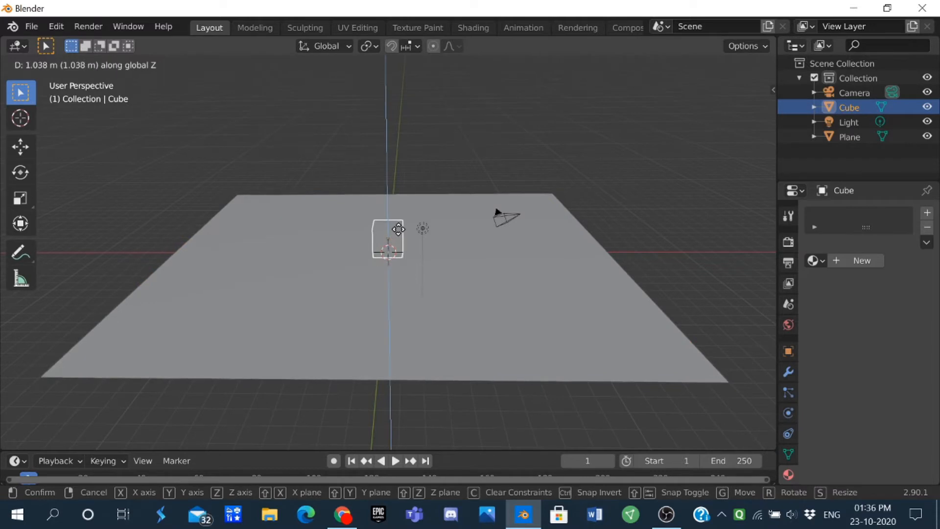
pyautogui.click(398, 227)
# Step: Duplicate the cube and place the copy a short distance away from the original along the X axis
pyautogui.scroll(2, 397, 228)
pyautogui.moveTo(397, 227); pyautogui.dragTo(323, 264, button='middle')
pyautogui.hotkey('shift', 'd')
pyautogui.press('x')
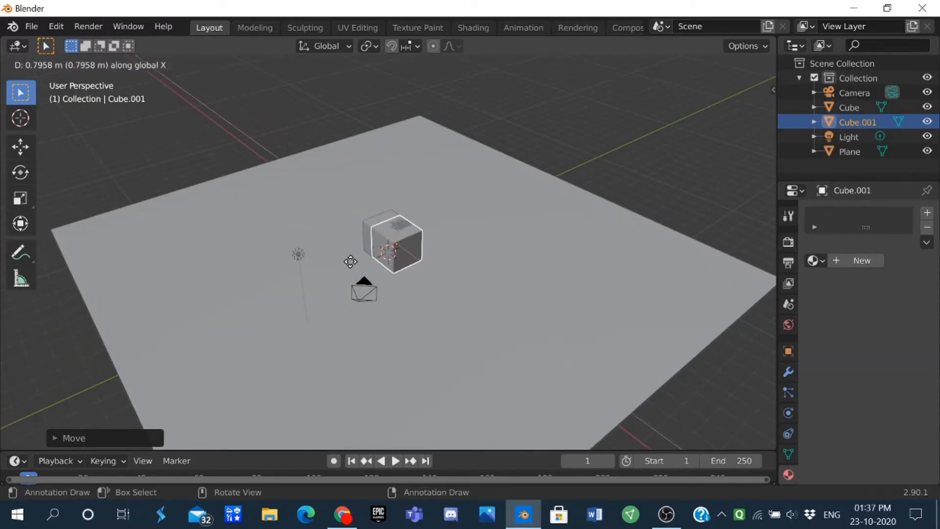
pyautogui.click(397, 300)
pyautogui.scroll(-2, 380, 292)
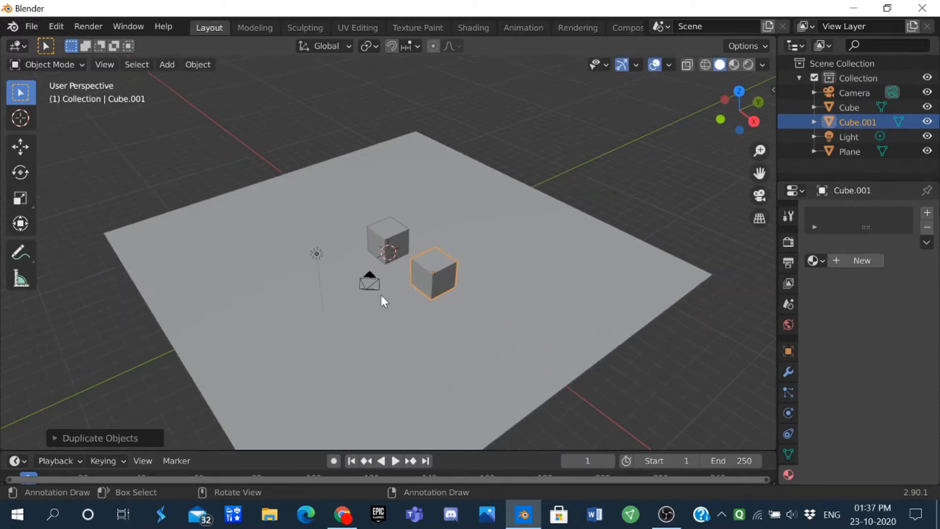
# Step: Add a new material to the original cube and a separate new material to its duplicate
pyautogui.moveTo(379, 292); pyautogui.dragTo(374, 267, button='middle')
pyautogui.scroll(6, 412, 291)
pyautogui.click(380, 252)
pyautogui.click(381, 230)
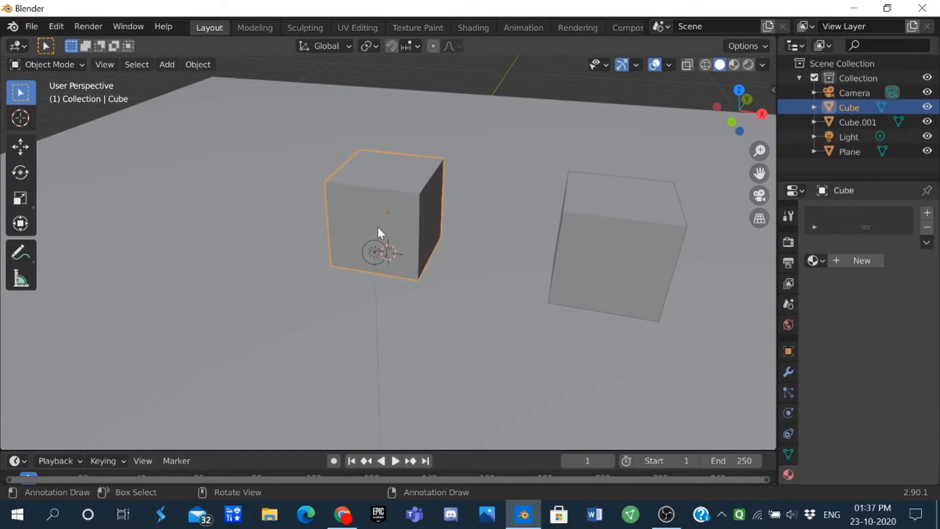
pyautogui.scroll(-3, 380, 227)
pyautogui.moveTo(385, 226); pyautogui.dragTo(466, 249, button='middle')
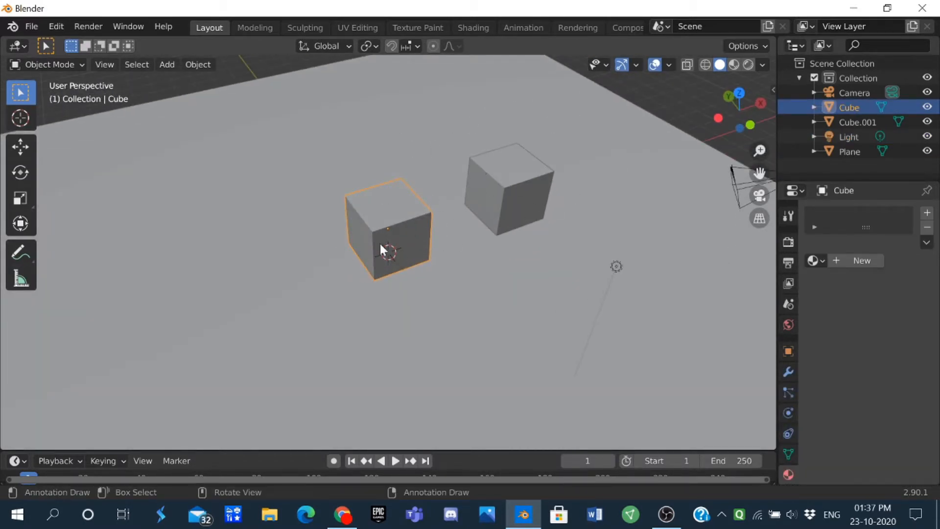
pyautogui.scroll(-1, 429, 225)
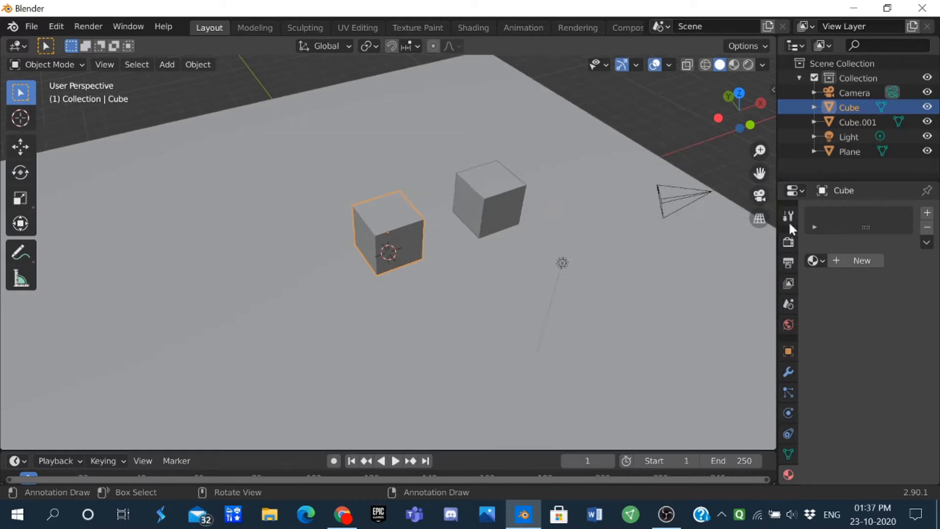
pyautogui.click(874, 260)
pyautogui.click(497, 201)
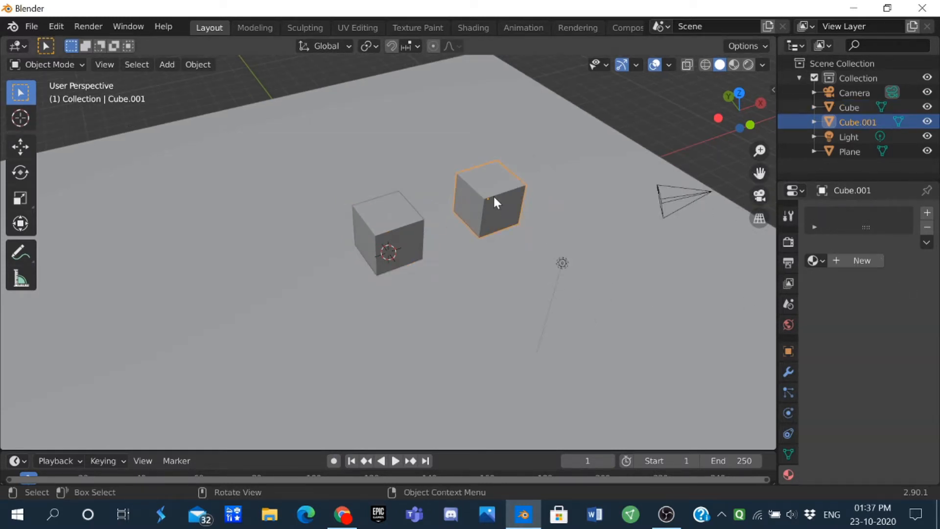
pyautogui.click(859, 267)
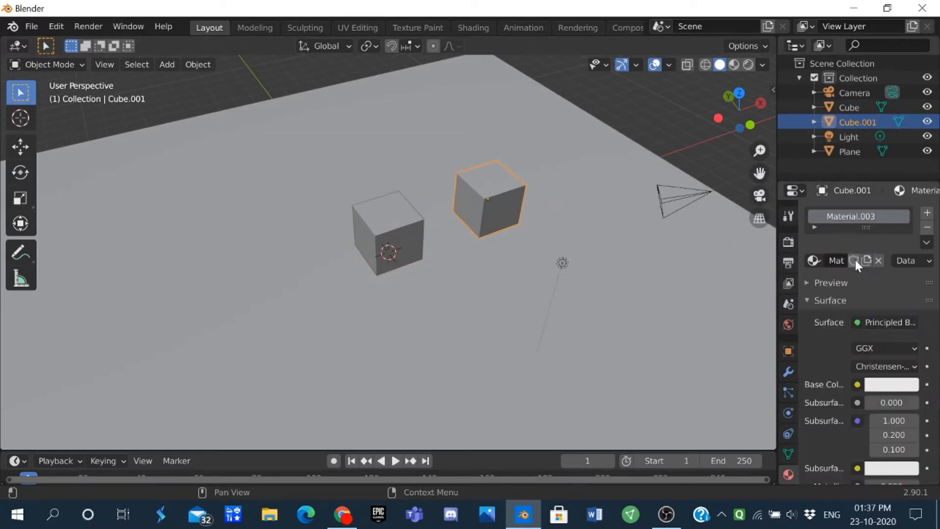
# Step: Change the original cube's surface shader to Glossy BSDF and set its roughness to 0.133
pyautogui.click(391, 234)
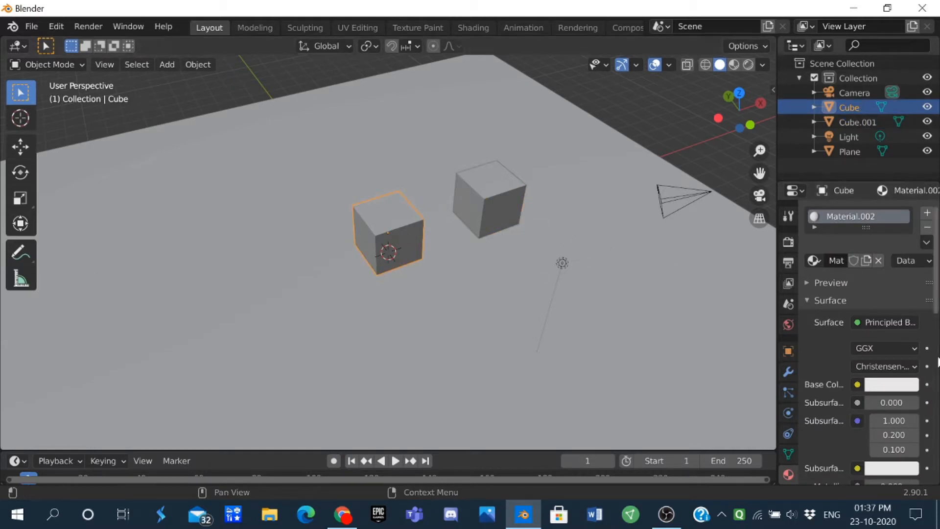
pyautogui.click(865, 319)
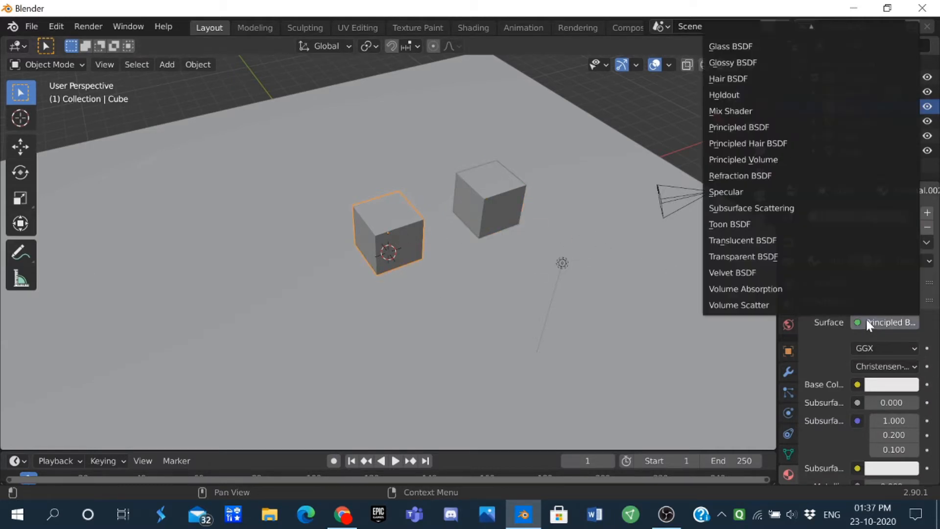
pyautogui.click(902, 319)
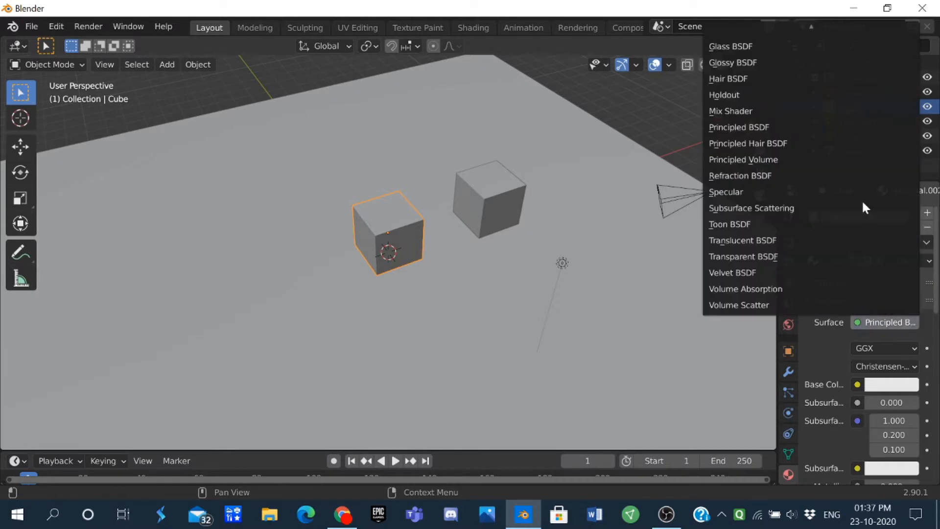
pyautogui.click(762, 62)
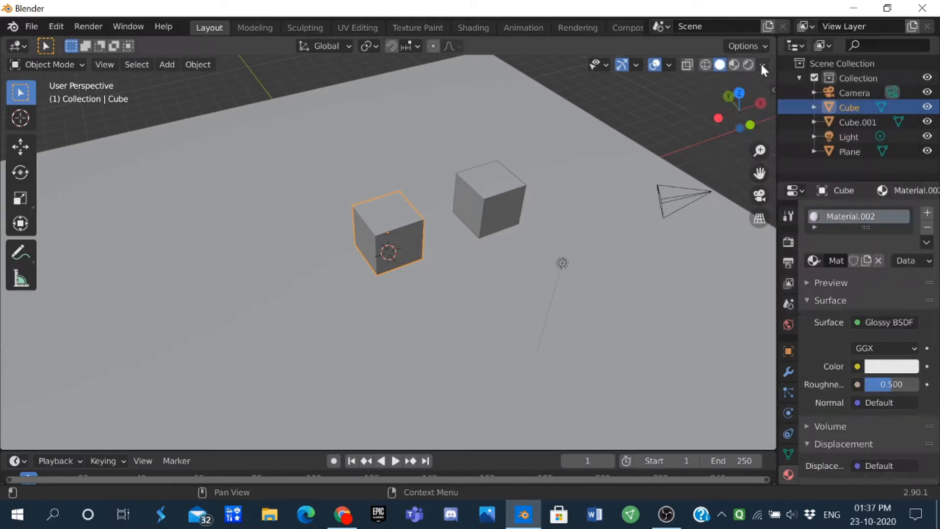
pyautogui.doubleClick(879, 384)
pyautogui.write('0.133')
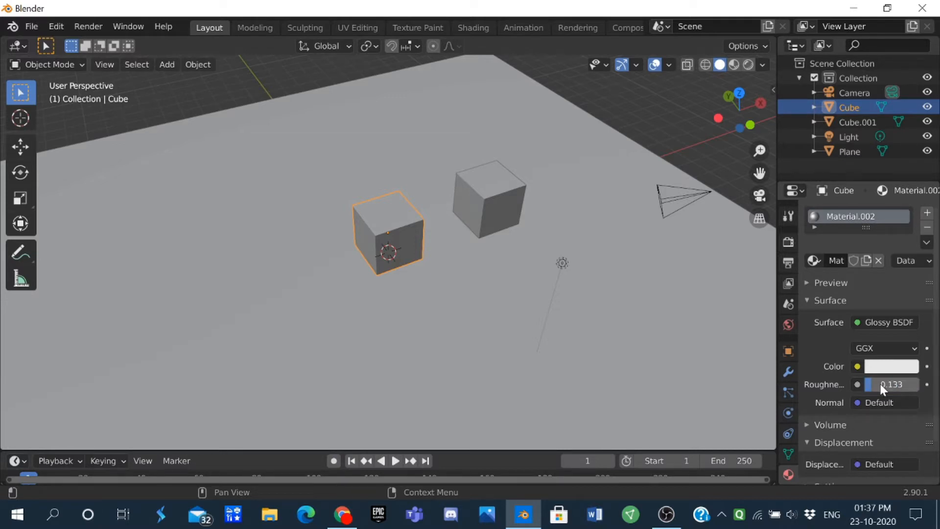
pyautogui.press('Return')
# Step: Set the original cube's glossy color to a dark yellow with R 0.255 and G 0.223, lowering the blue value
pyautogui.click(877, 366)
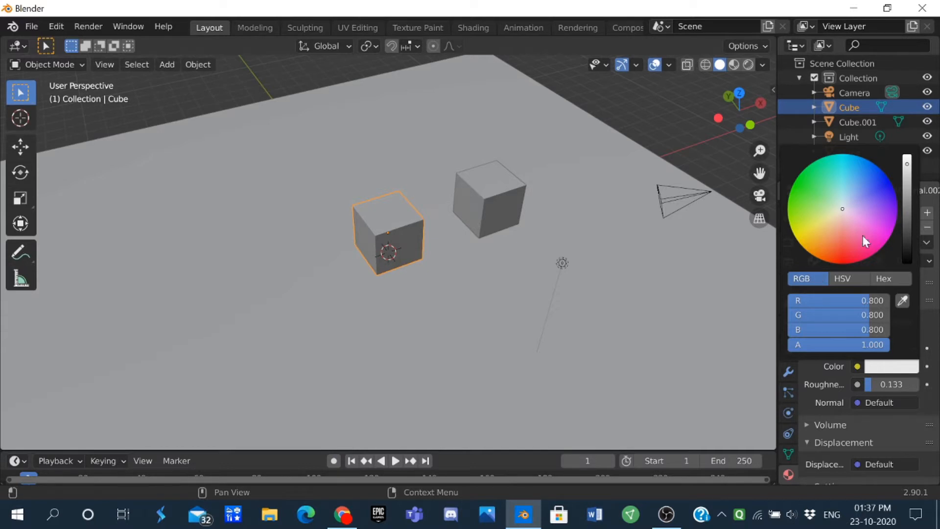
pyautogui.click(889, 368)
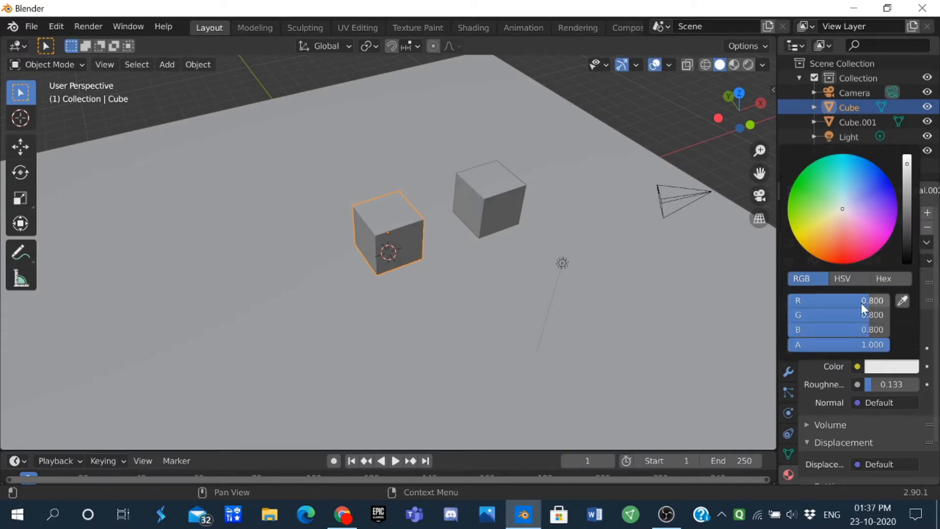
pyautogui.click(862, 304)
pyautogui.write('0.')
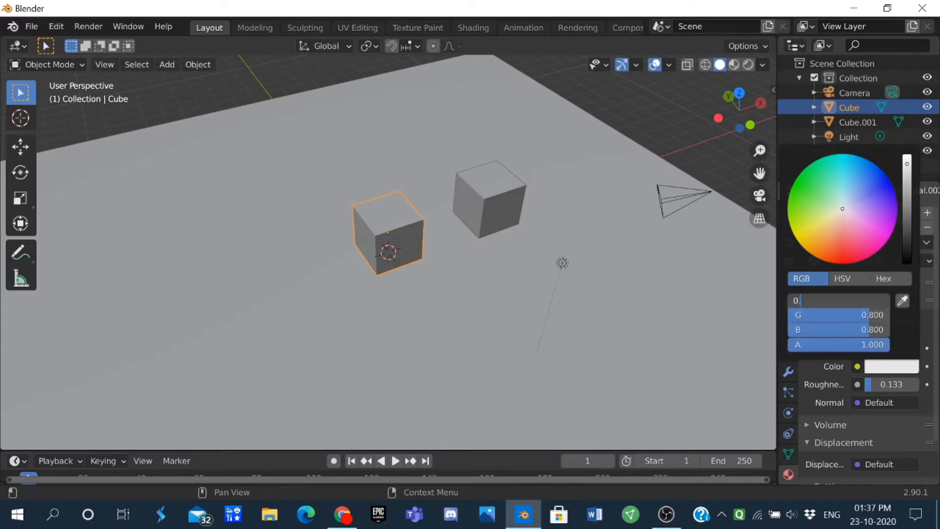
pyautogui.write('255')
pyautogui.press('Return')
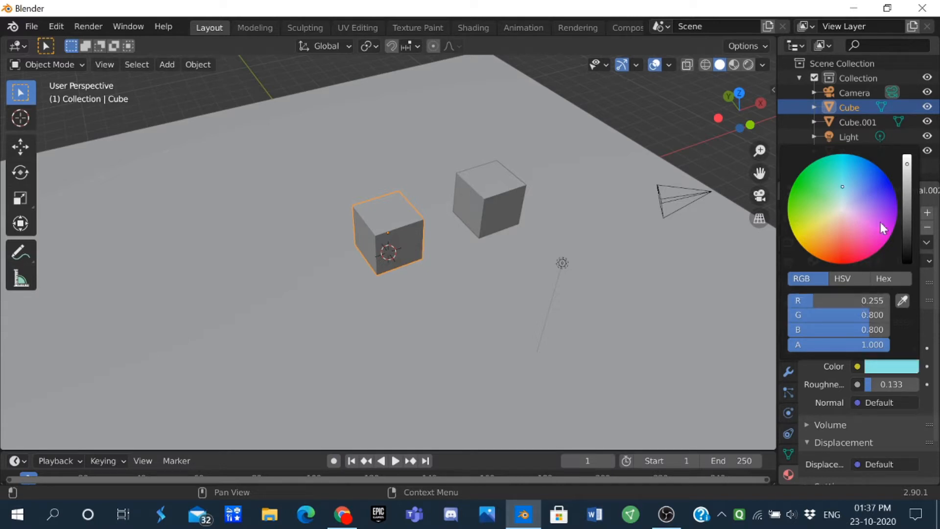
pyautogui.click(864, 314)
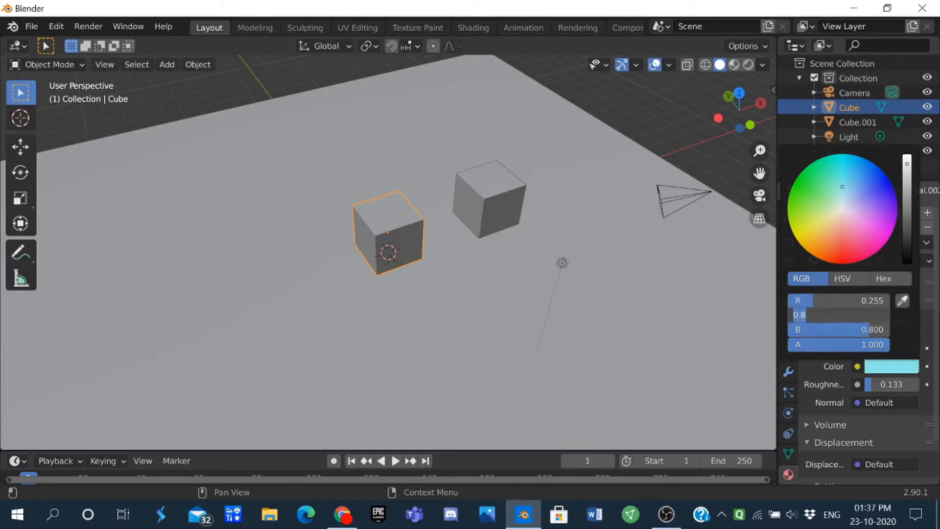
pyautogui.write('0.223')
pyautogui.press('Return')
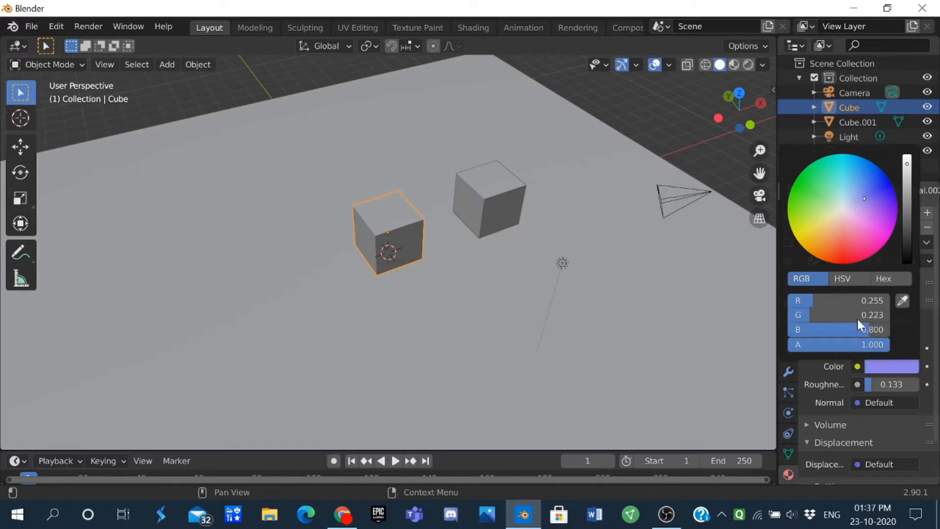
pyautogui.click(855, 327)
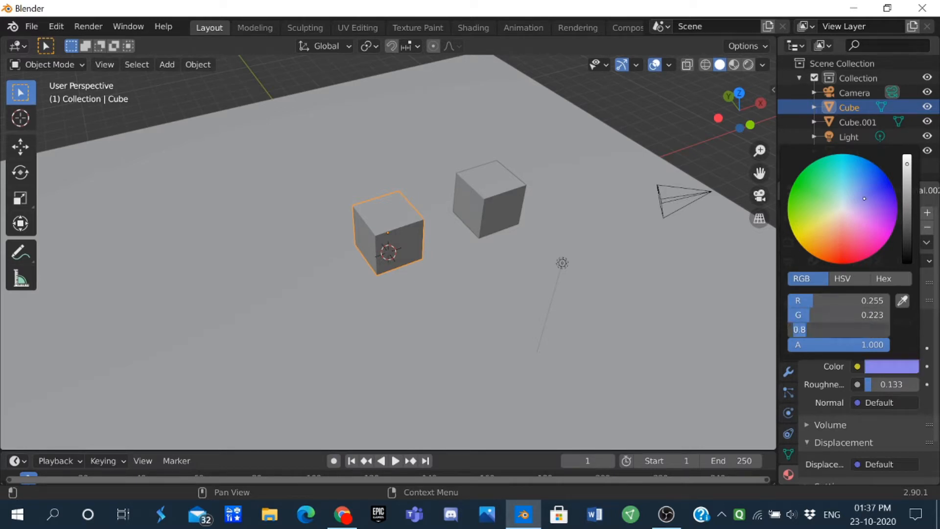
pyautogui.write('0.')
pyautogui.press('Return')
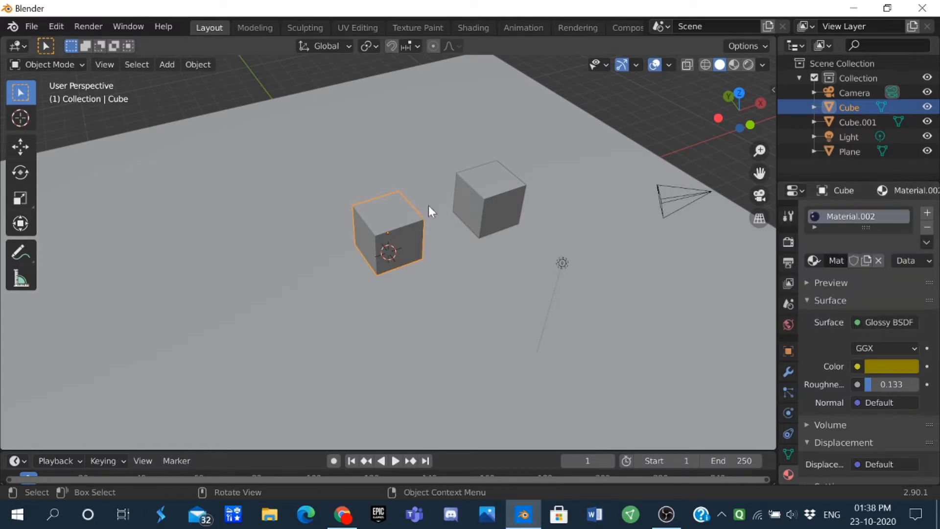
# Step: Change the duplicate cube's surface shader to Glossy BSDF and set its roughness to 0.133
pyautogui.click(472, 182)
pyautogui.click(865, 321)
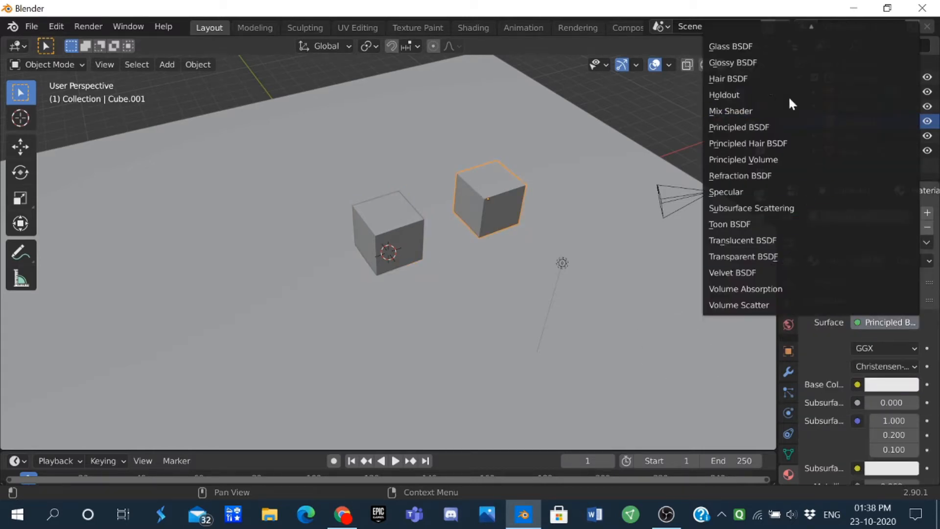
pyautogui.click(759, 62)
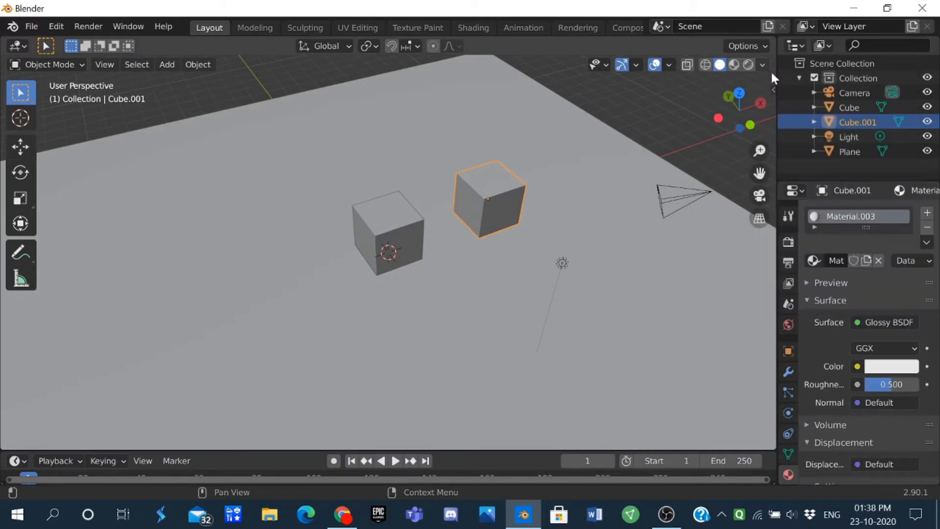
pyautogui.click(891, 384)
pyautogui.write('0.133')
pyautogui.press('Return')
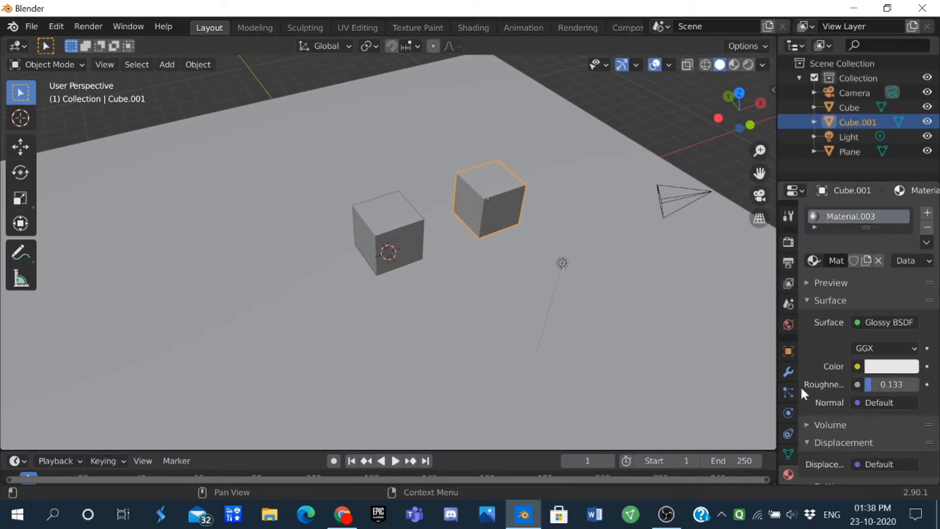
# Step: Set the duplicate cube's glossy color to R 0.212, G 0.175 and B 0.055
pyautogui.click(424, 213)
pyautogui.click(396, 222)
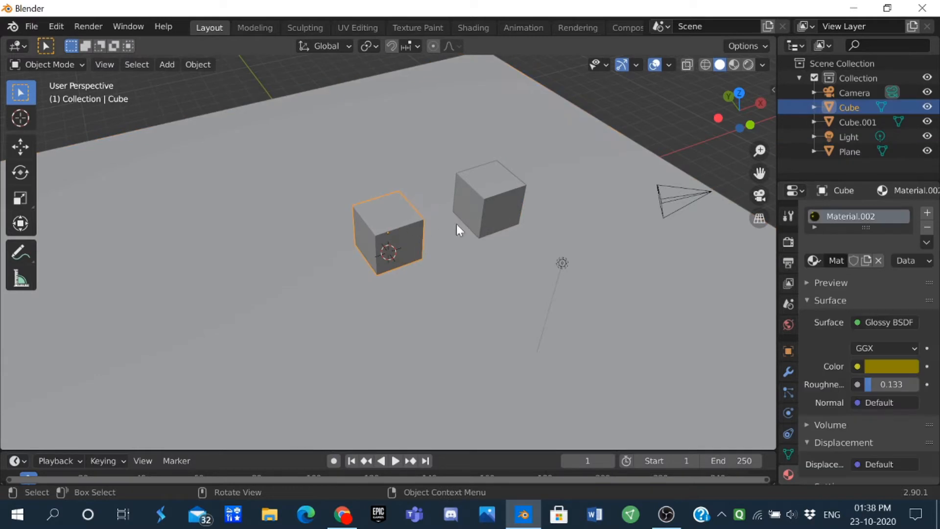
pyautogui.click(483, 186)
pyautogui.click(880, 367)
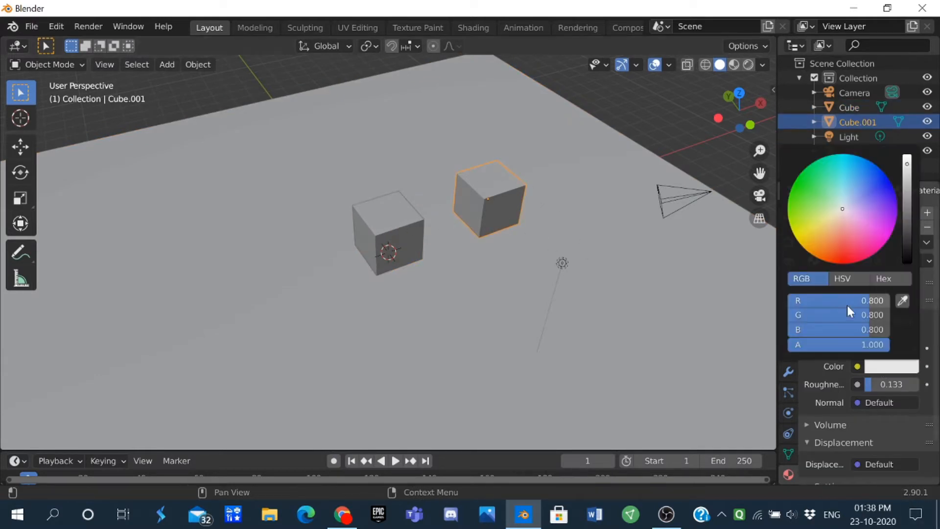
pyautogui.click(837, 300)
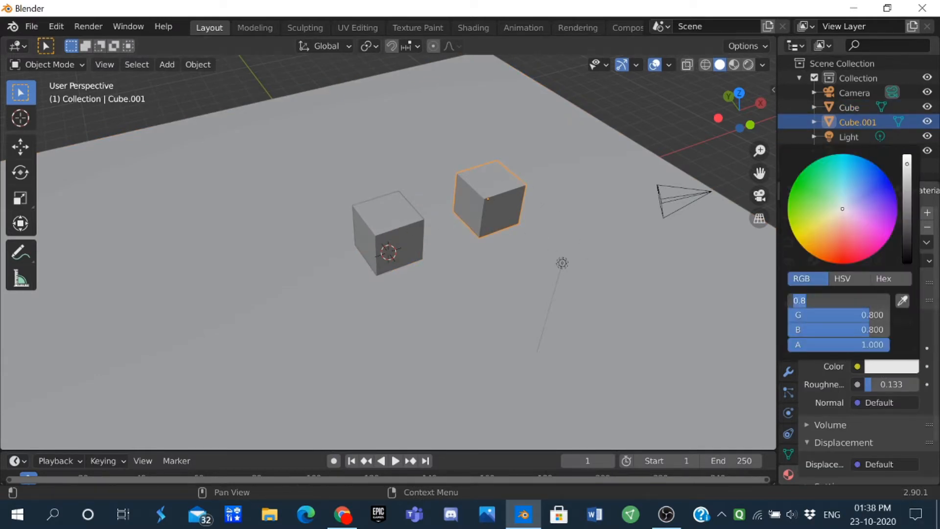
pyautogui.write('0.212')
pyautogui.press('Return')
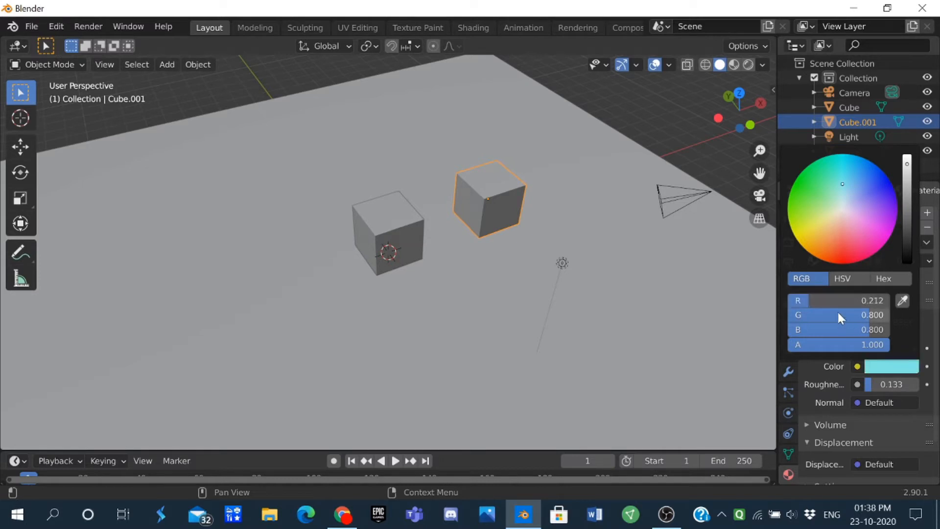
pyautogui.click(839, 315)
pyautogui.write('0.175')
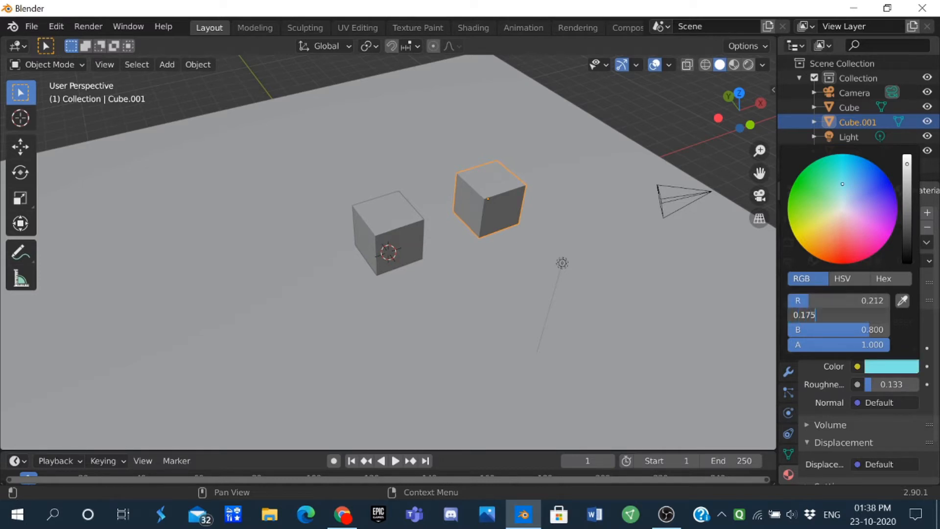
pyautogui.press('Return')
pyautogui.click(838, 328)
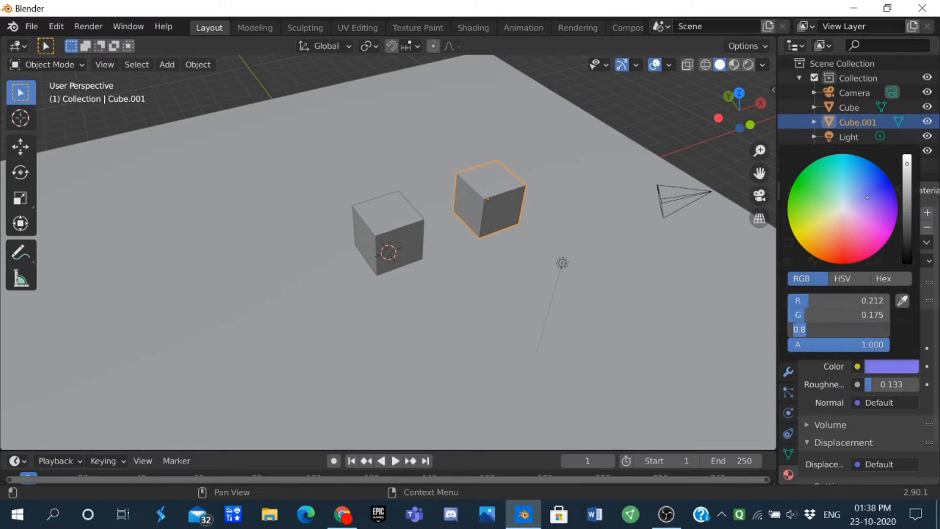
pyautogui.write('0.055')
pyautogui.press('Return')
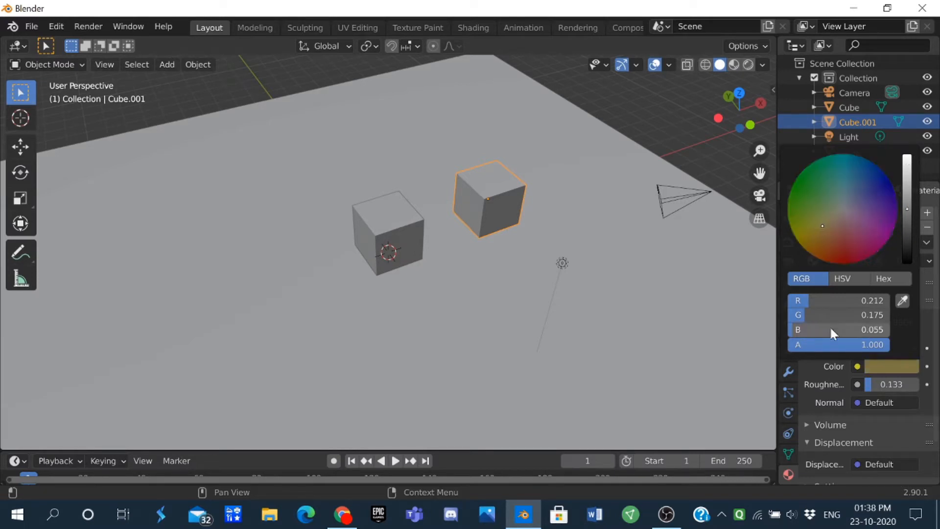
# Step: Deselect the duplicate cube and switch the viewport to rendered shading to preview both glossy cubes
pyautogui.click(658, 107)
pyautogui.moveTo(659, 105)
pyautogui.mouseDown(button='middle')
pyautogui.moveTo(583, 128)
pyautogui.moveTo(609, 131)
pyautogui.mouseUp(button='middle')
pyautogui.press('z')
pyautogui.click(588, 84)
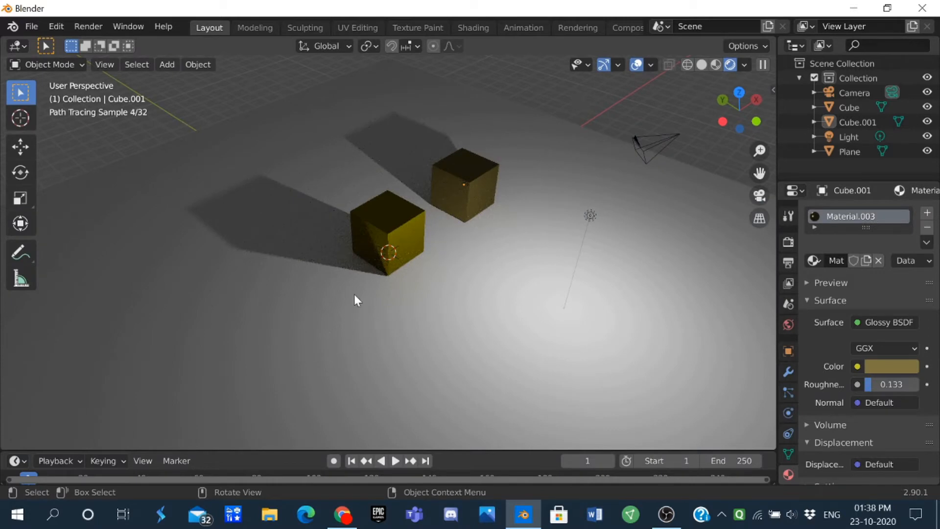
pyautogui.moveTo(354, 295); pyautogui.dragTo(382, 293, button='middle')
pyautogui.scroll(-1, 589, 149)
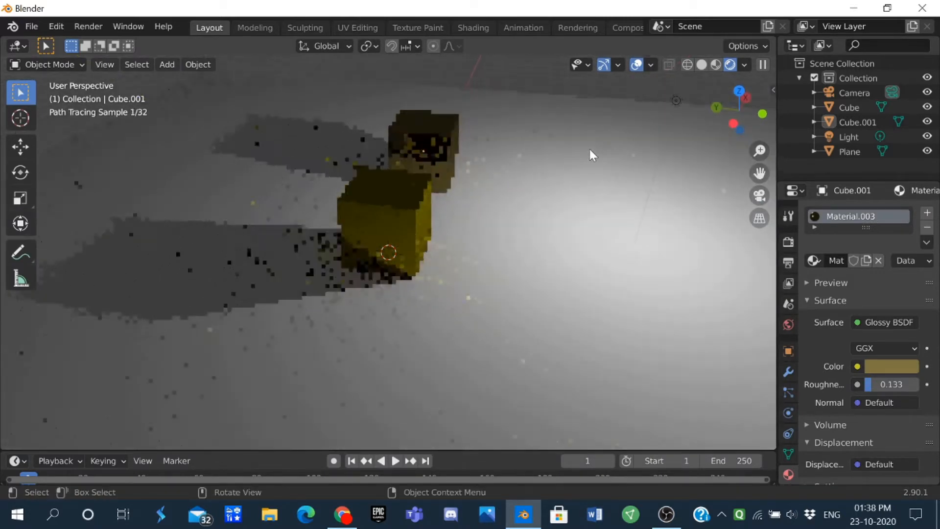
# Step: Move the point light across the floor plane to a spot close beside the two cubes
pyautogui.scroll(-2, 590, 158)
pyautogui.click(595, 153)
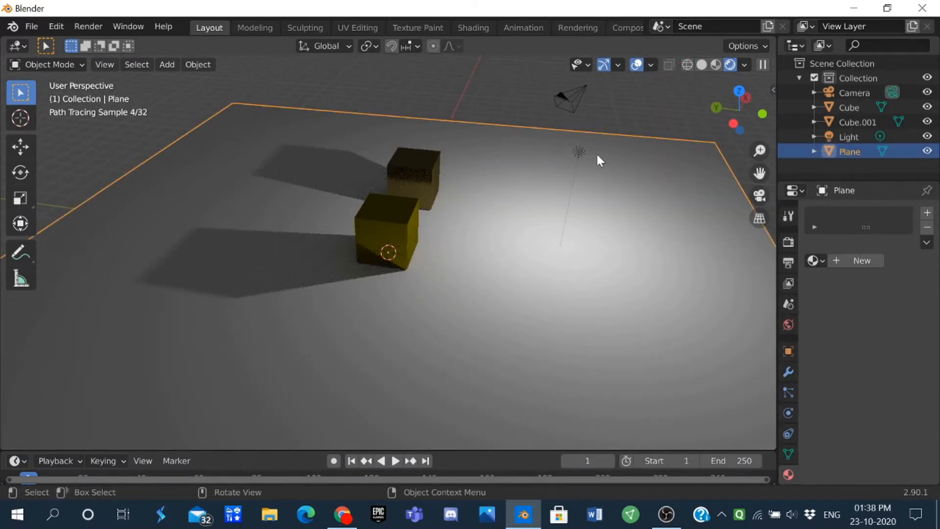
pyautogui.click(581, 155)
pyautogui.press('g')
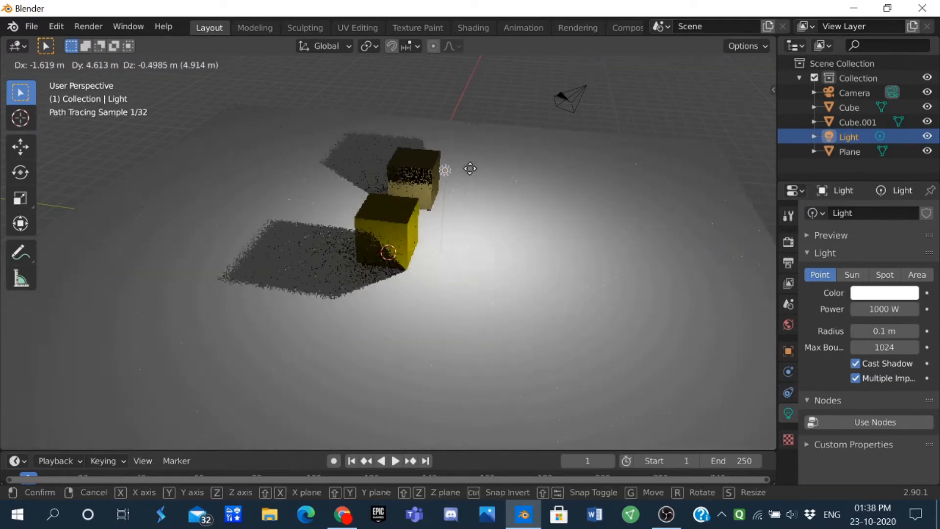
pyautogui.click(454, 178)
pyautogui.scroll(4, 377, 224)
pyautogui.moveTo(376, 224); pyautogui.dragTo(447, 152, button='middle')
pyautogui.scroll(2, 326, 213)
pyautogui.click(489, 139)
pyautogui.press('g')
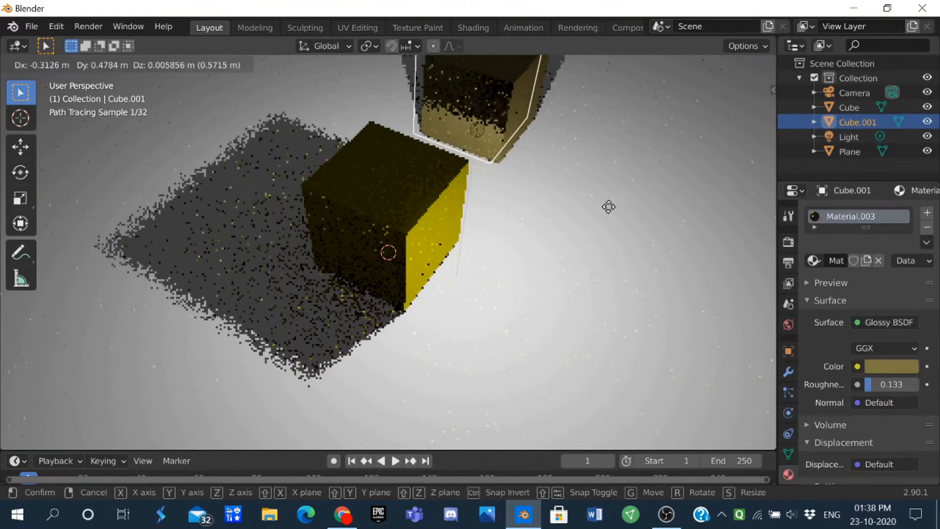
pyautogui.press('Escape')
# Step: Reposition the point light near the yellow cube and inspect how both glossy cubes are lit
pyautogui.click(476, 131)
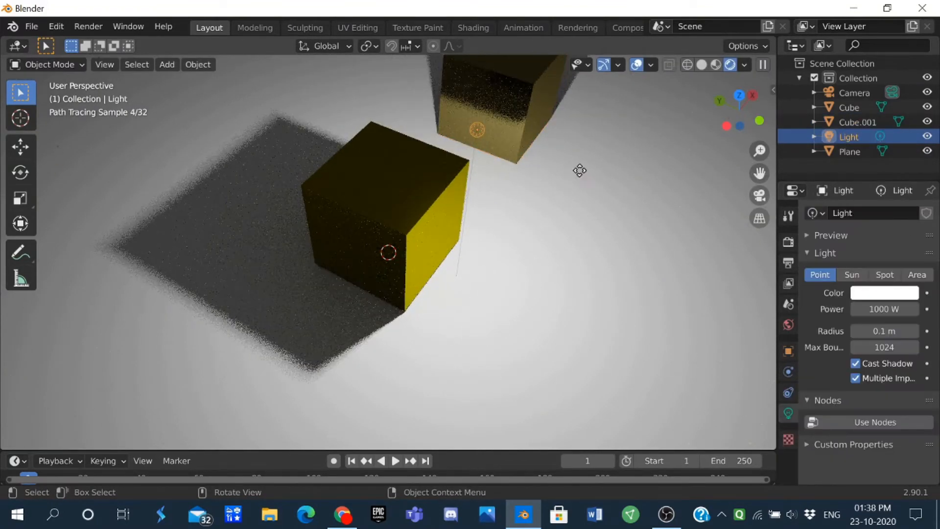
pyautogui.press('g')
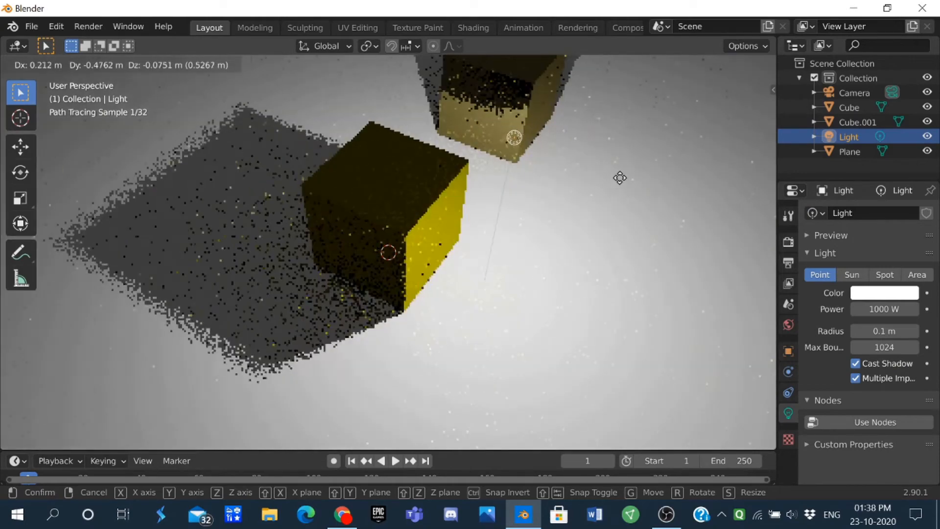
pyautogui.click(620, 178)
pyautogui.moveTo(621, 178); pyautogui.dragTo(295, 151, button='middle')
pyautogui.scroll(-1, 340, 142)
pyautogui.scroll(2, 319, 153)
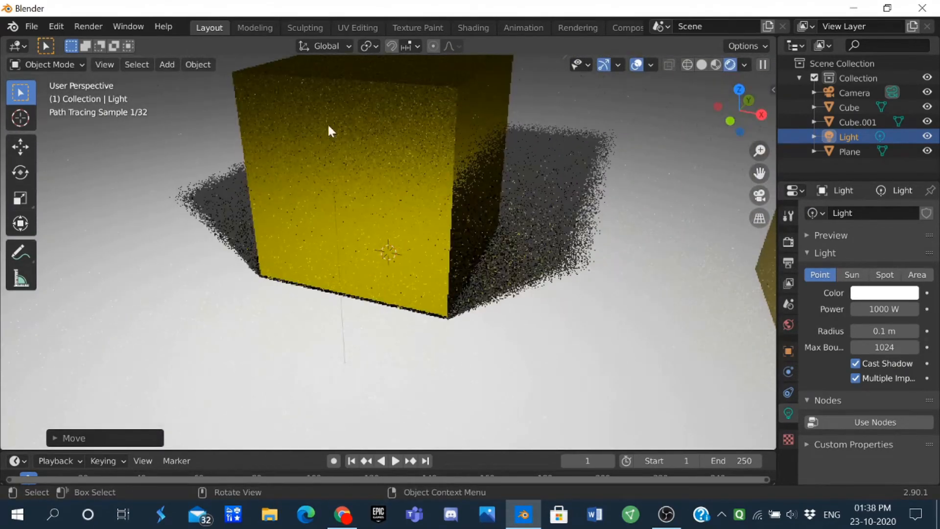
pyautogui.scroll(-1, 310, 129)
pyautogui.scroll(-2, 309, 128)
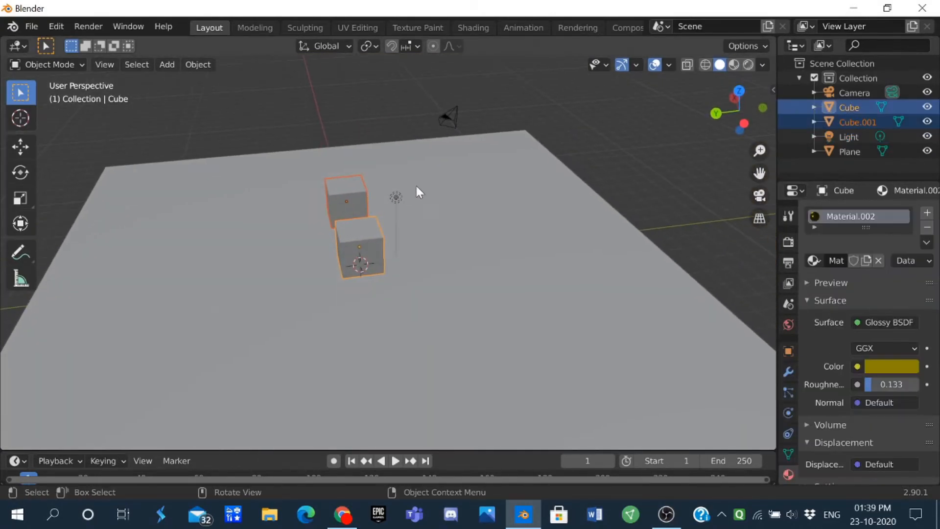
# Step: Move both cubes together along the global Y axis, away from the 3D cursor and the light
pyautogui.press('g')
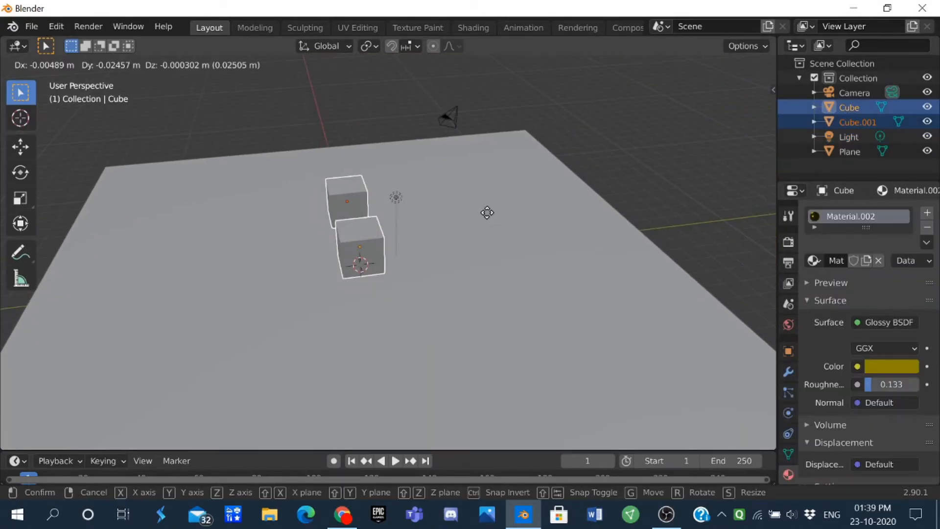
pyautogui.press('z')
pyautogui.press('y')
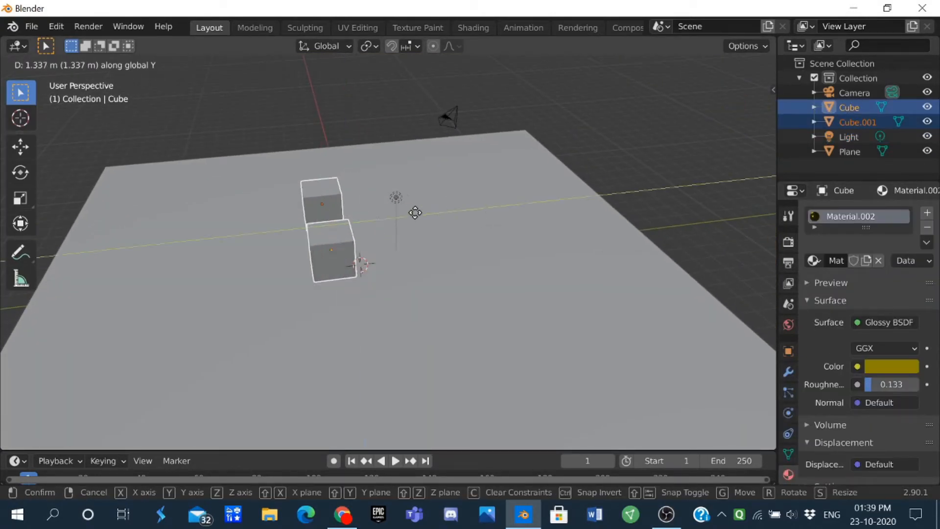
pyautogui.click(337, 219)
# Step: Delete the duplicate cube, keeping only the original yellow glossy cube on the plane
pyautogui.scroll(3, 379, 215)
pyautogui.moveTo(377, 213); pyautogui.dragTo(246, 190, button='middle')
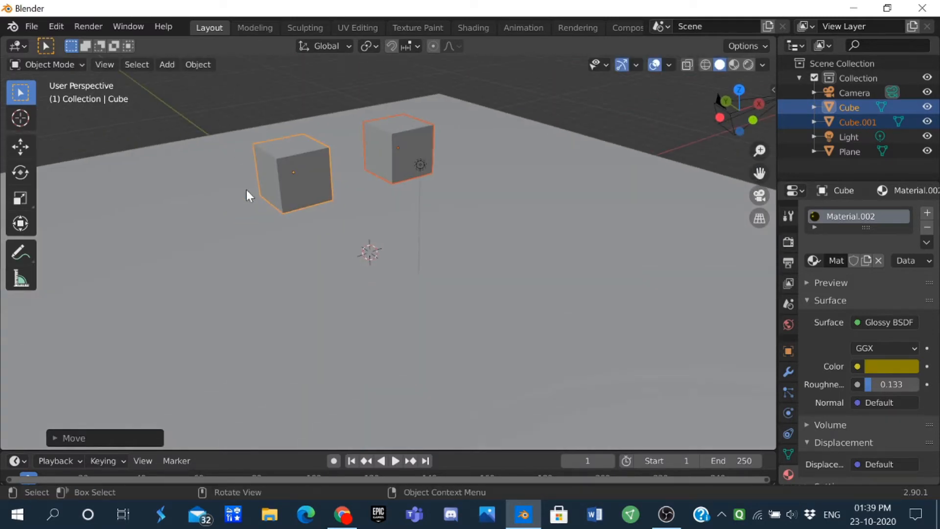
pyautogui.click(416, 136)
pyautogui.press('x')
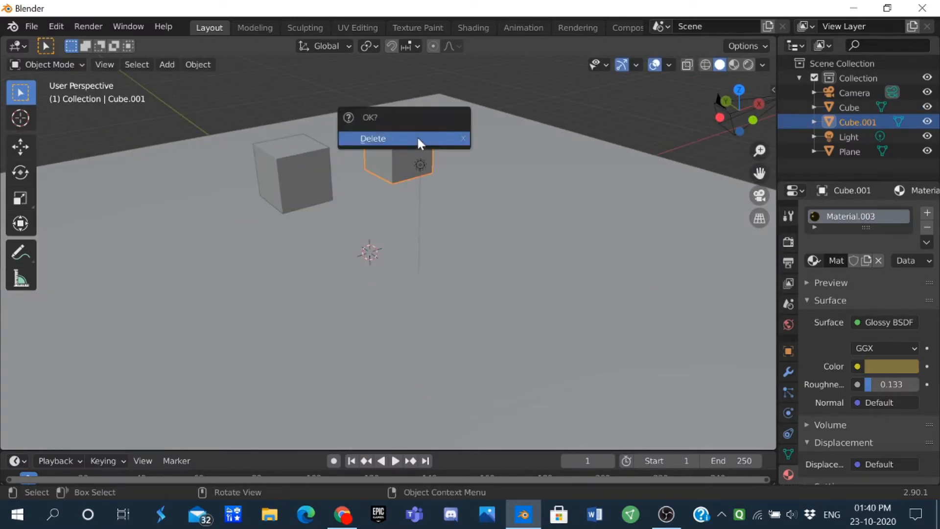
pyautogui.click(417, 137)
# Step: Add a new cube at the 3D cursor and raise it about 1 m along Z onto the floor plane
pyautogui.moveTo(418, 138); pyautogui.dragTo(364, 165, button='middle')
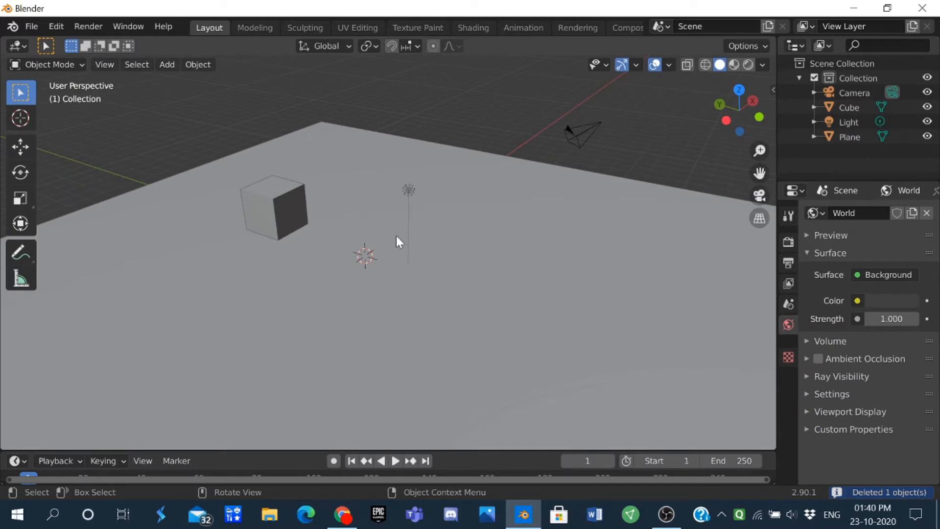
pyautogui.hotkey('shift', 'a')
pyautogui.moveTo(431, 201)
pyautogui.click(489, 216)
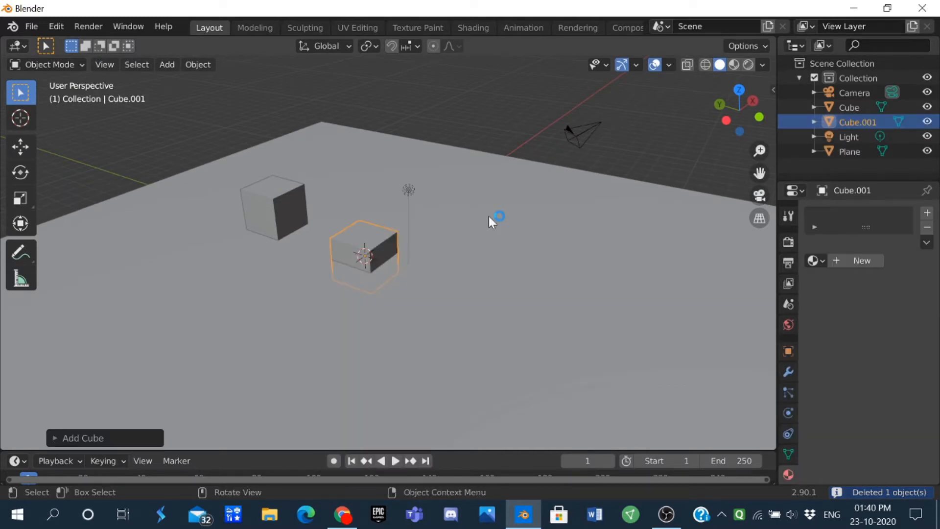
pyautogui.moveTo(488, 216)
pyautogui.mouseDown(button='middle')
pyautogui.moveTo(541, 199)
pyautogui.moveTo(482, 222)
pyautogui.mouseUp(button='middle')
pyautogui.press('g')
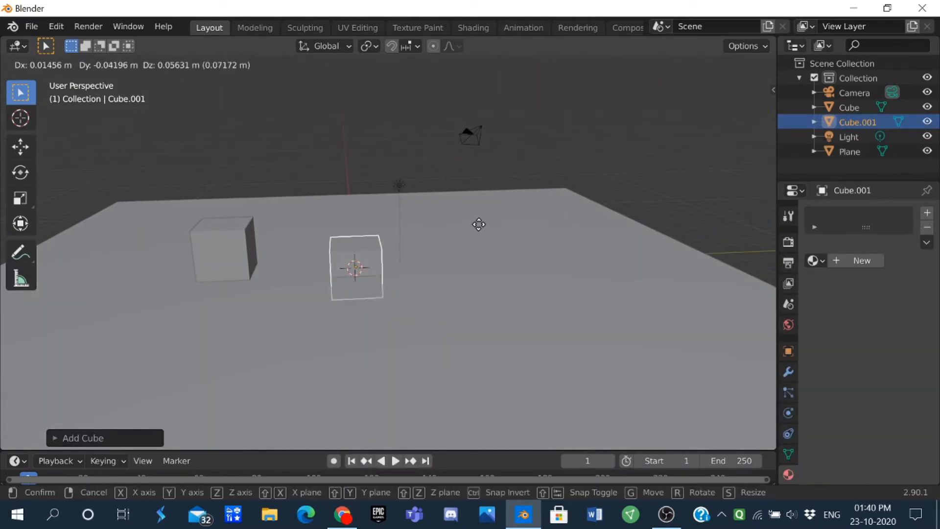
pyautogui.press('y')
pyautogui.press('z')
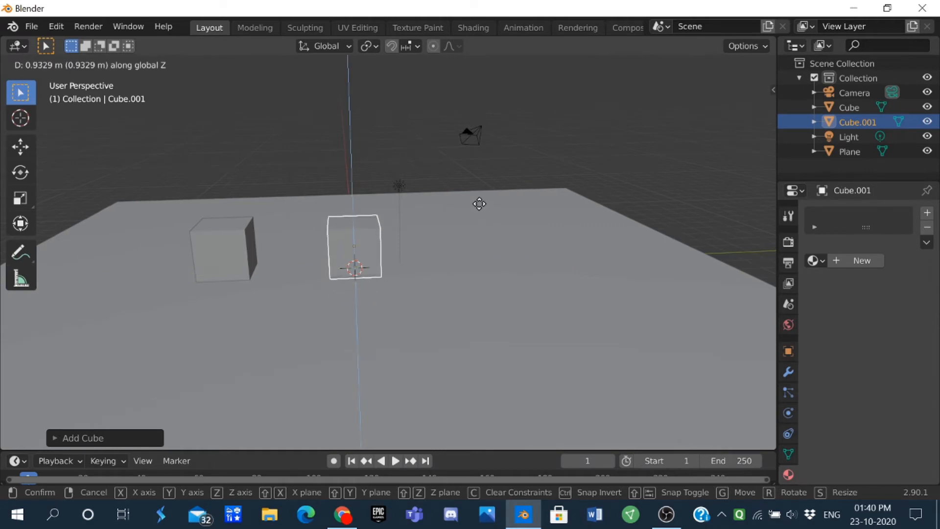
pyautogui.click(480, 200)
pyautogui.click(514, 163)
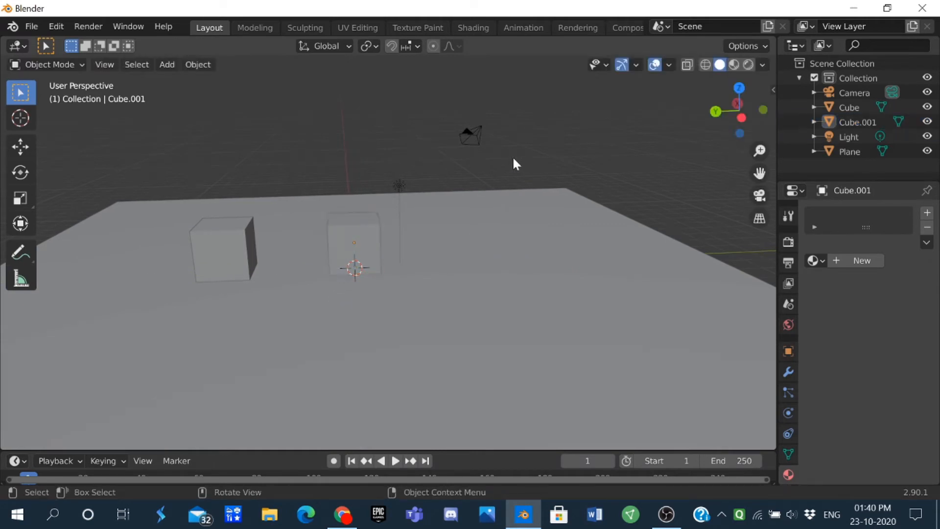
# Step: Create a new material for the new cube and change its surface shader to Glossy BSDF
pyautogui.scroll(4, 366, 204)
pyautogui.click(366, 205)
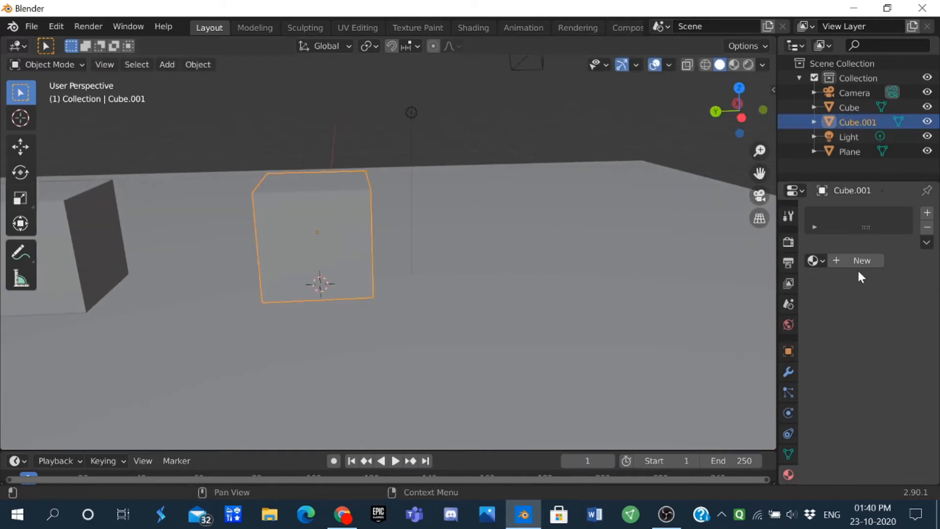
pyautogui.click(840, 261)
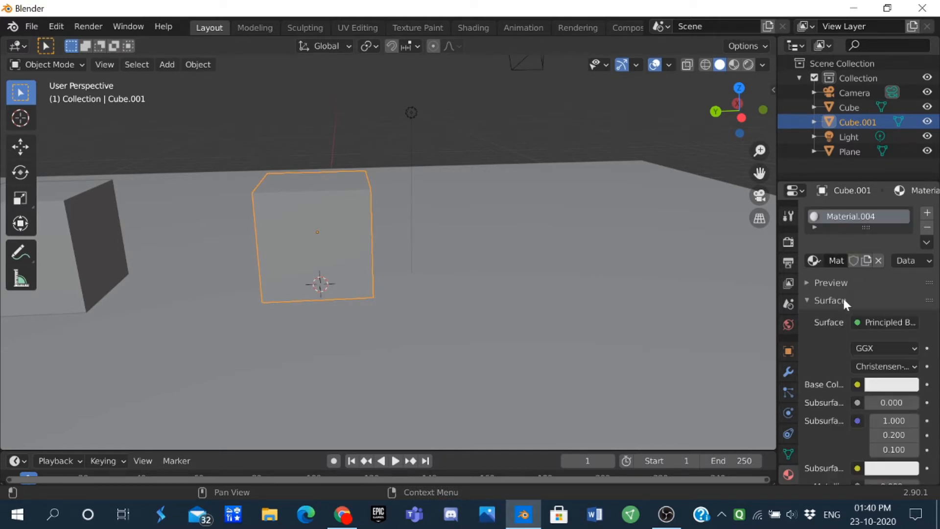
pyautogui.scroll(-2, 844, 299)
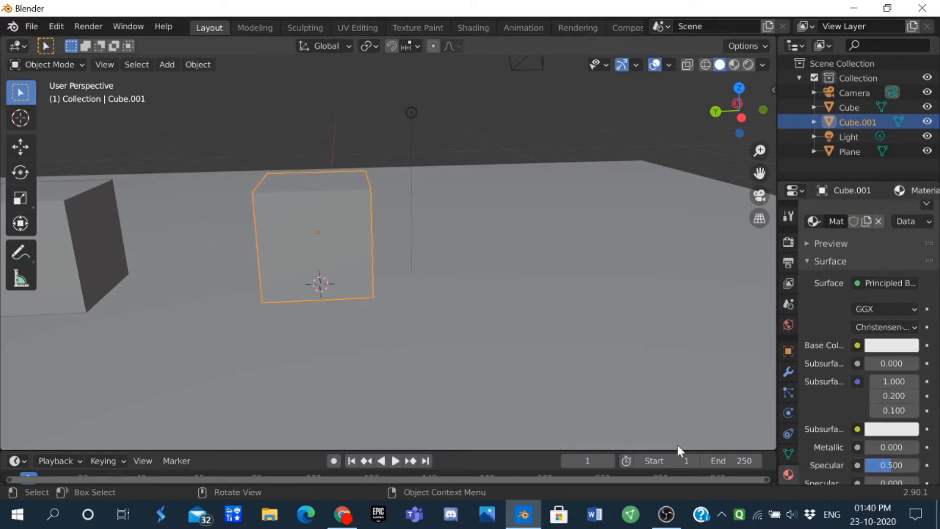
pyautogui.click(876, 346)
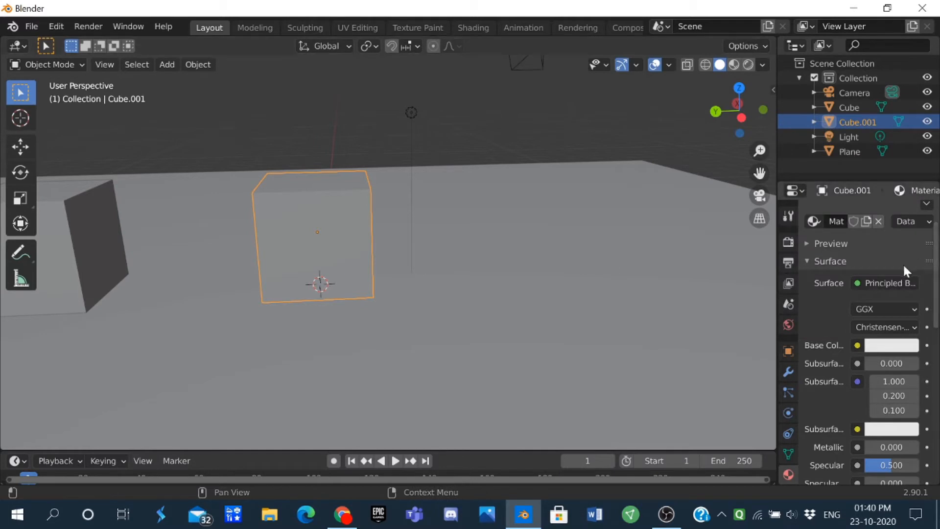
pyautogui.click(884, 282)
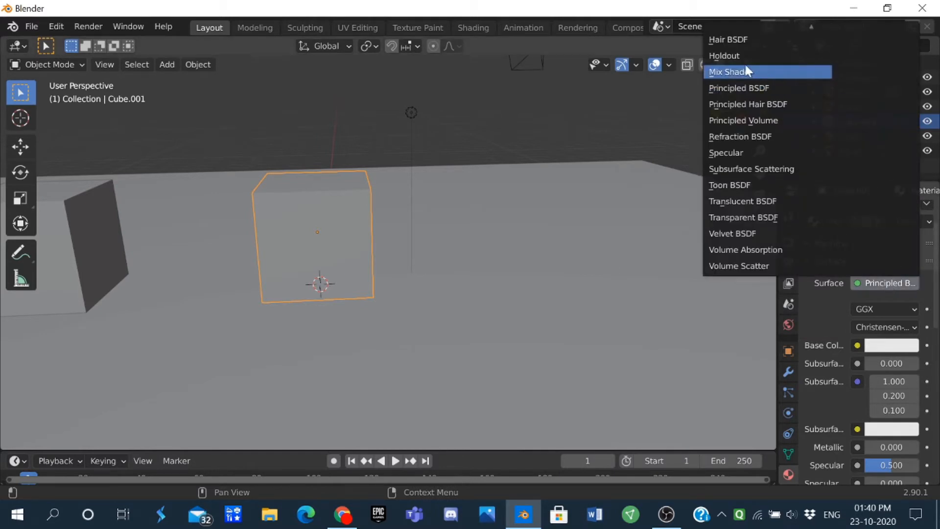
pyautogui.scroll(1, 756, 39)
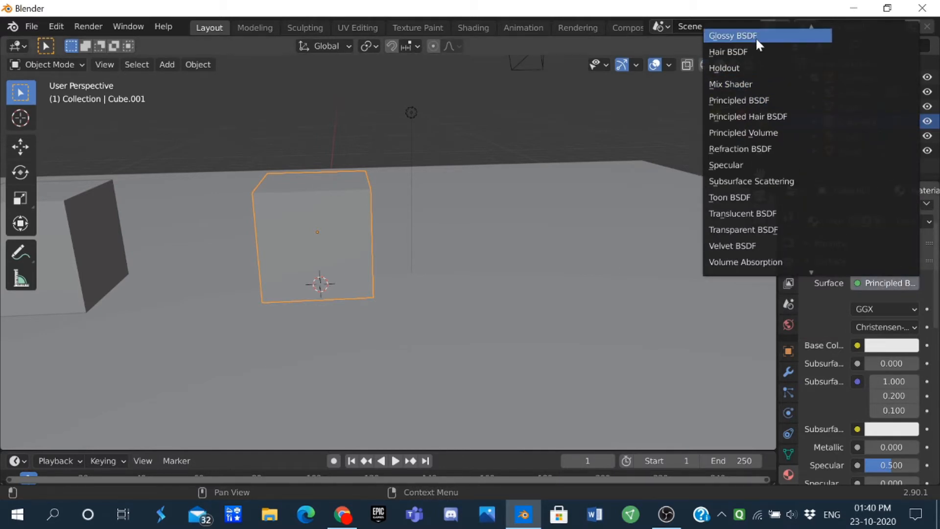
pyautogui.scroll(1, 755, 39)
pyautogui.click(756, 50)
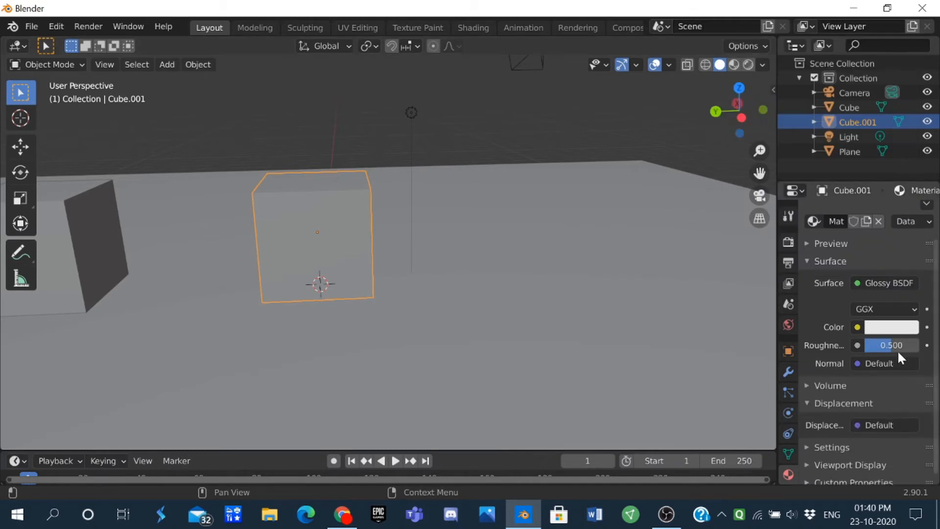
# Step: Set the new cube's glossy color to a grey with R, G and B all at 0.192
pyautogui.click(891, 327)
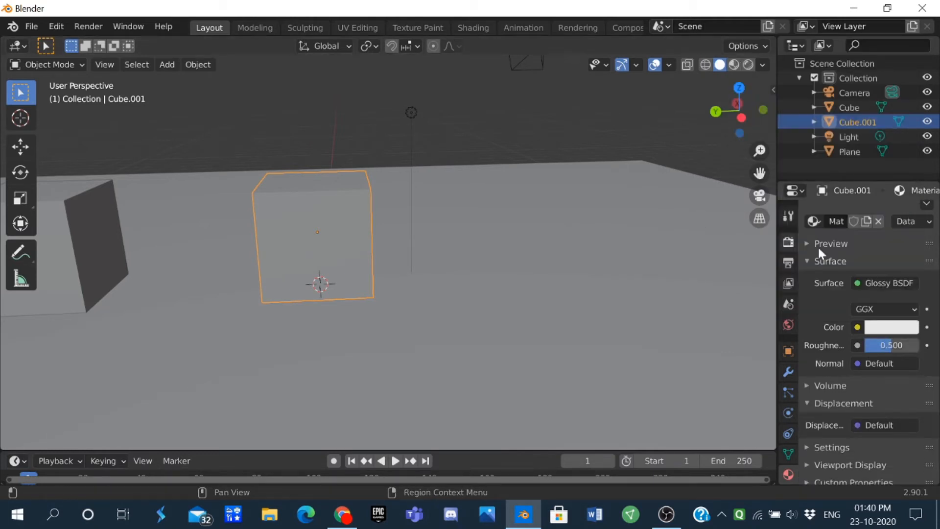
pyautogui.click(889, 325)
pyautogui.click(837, 261)
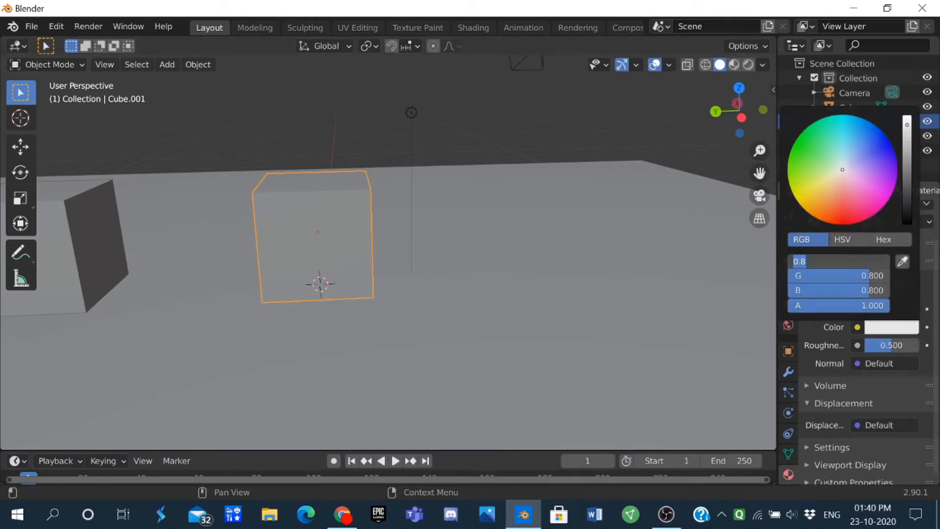
pyautogui.write('0.16')
pyautogui.press('BackSpace')
pyautogui.write('92')
pyautogui.press('Return')
pyautogui.click(856, 275)
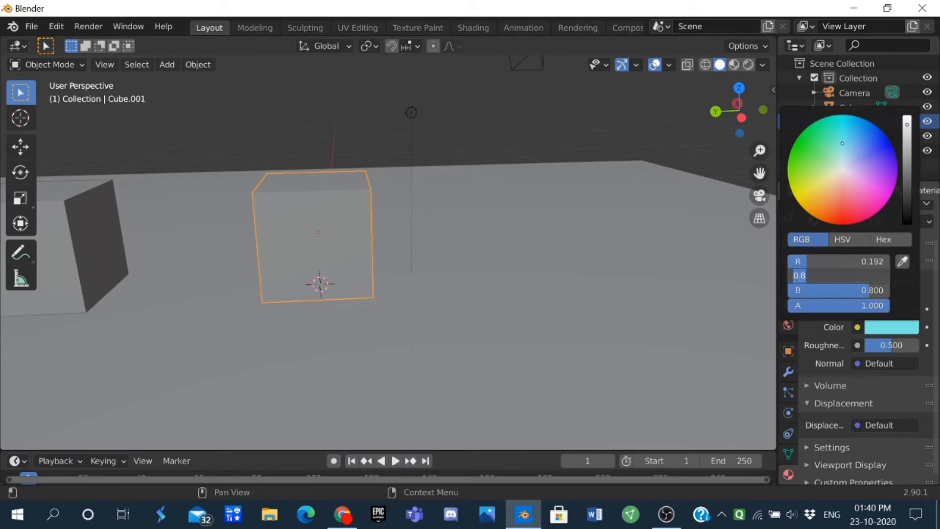
pyautogui.write('0.192')
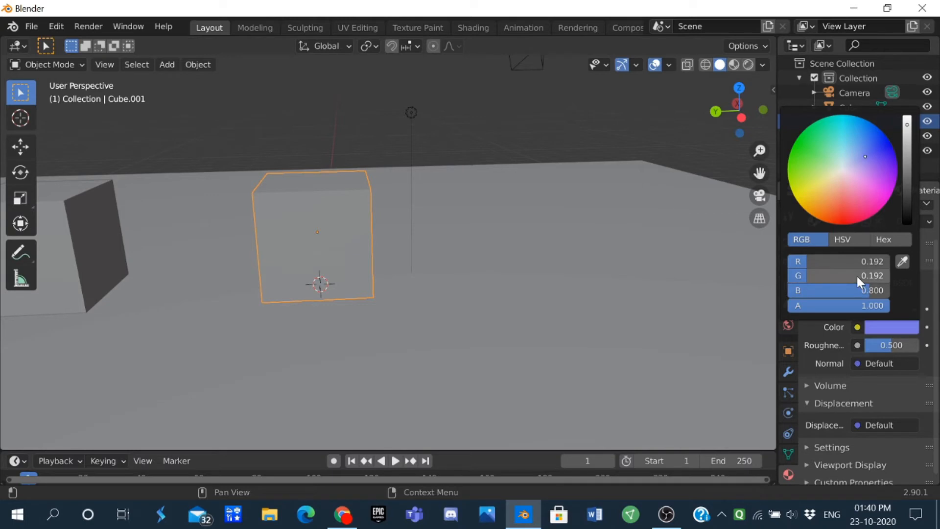
pyautogui.press('Return')
pyautogui.click(853, 289)
pyautogui.write('0.192')
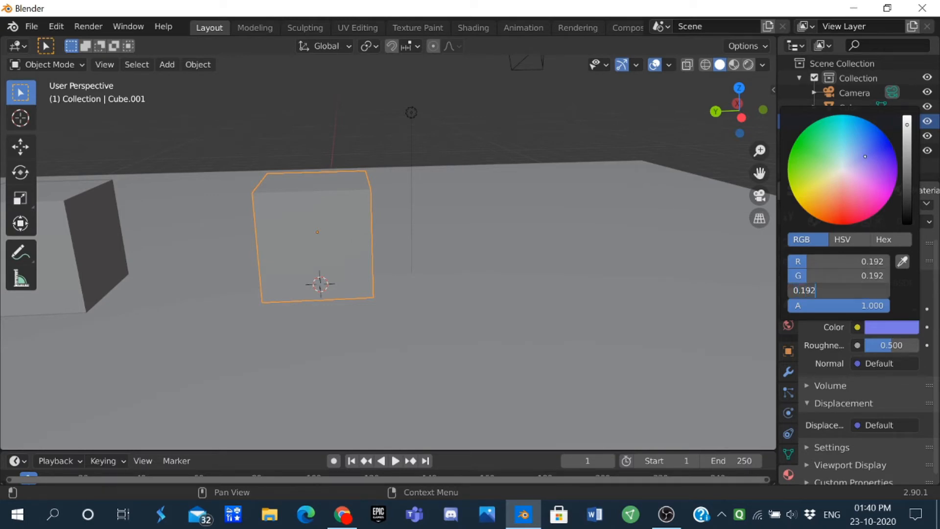
pyautogui.press('Return')
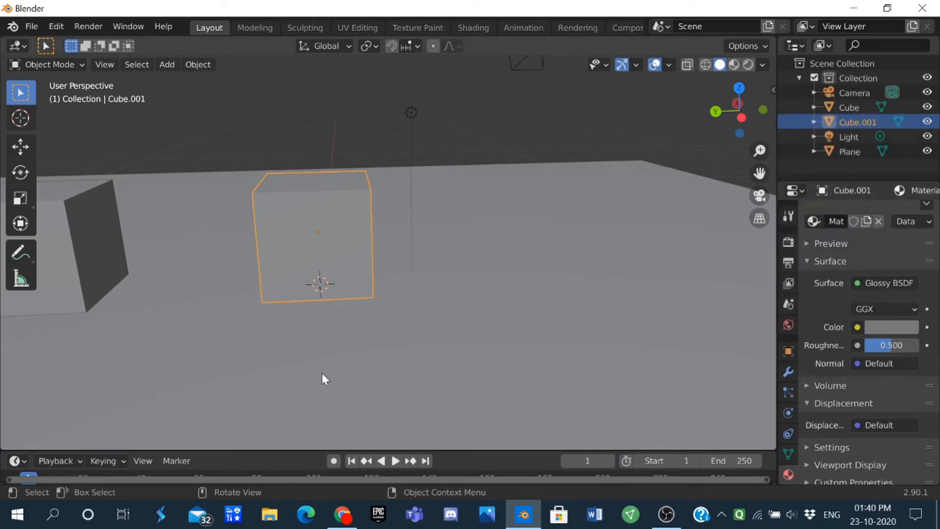
# Step: Dismiss the antivirus update notification, deselect the new cube, and switch the viewport to rendered shading
pyautogui.moveTo(256, 317)
pyautogui.mouseDown(button='middle')
pyautogui.moveTo(218, 243)
pyautogui.moveTo(266, 237)
pyautogui.moveTo(281, 220)
pyautogui.moveTo(309, 223)
pyautogui.mouseUp(button='middle')
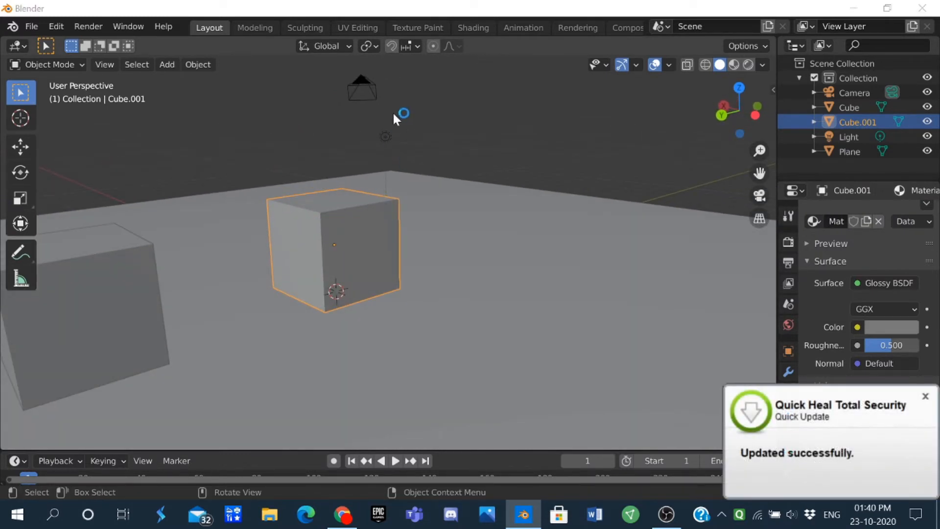
pyautogui.click(925, 395)
pyautogui.click(413, 195)
pyautogui.press('z')
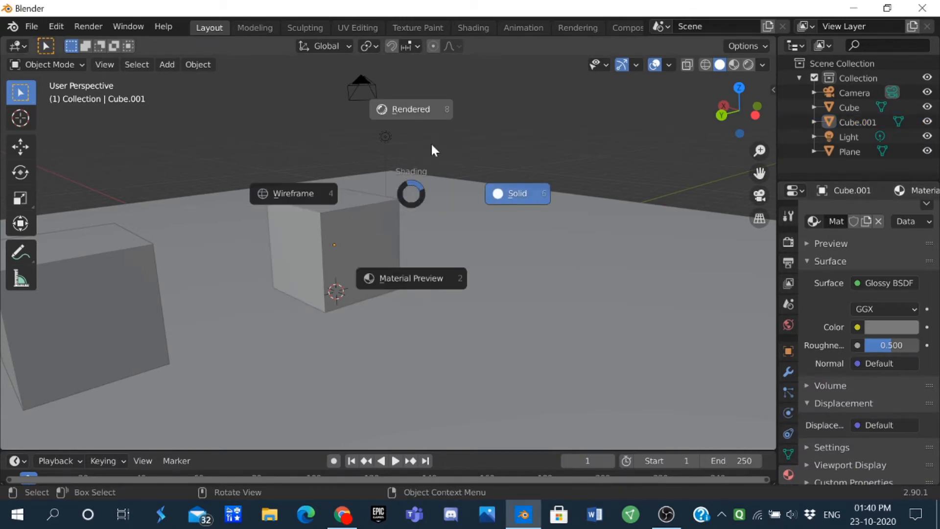
pyautogui.click(431, 142)
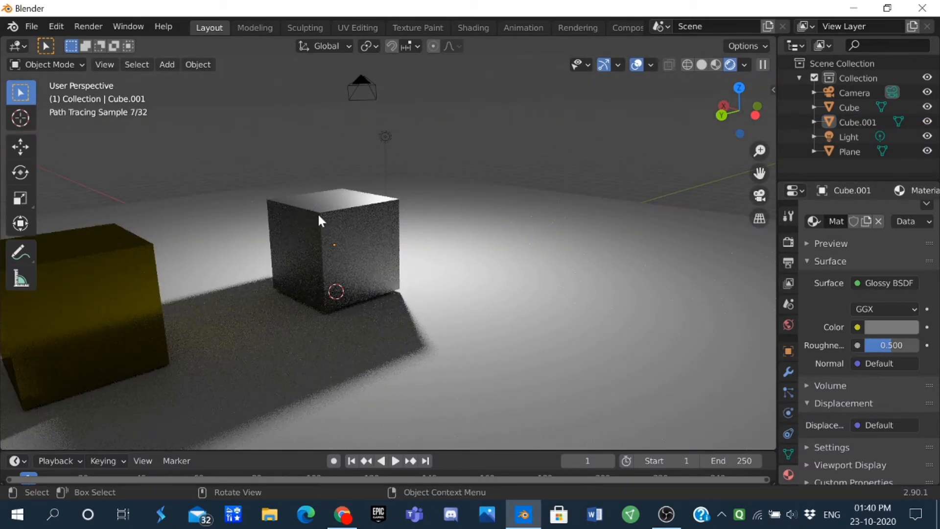
# Step: Move the point light about 3.6 m toward the gap between the yellow and grey cubes and refine its position from another angle
pyautogui.scroll(-1, 319, 219)
pyautogui.click(381, 155)
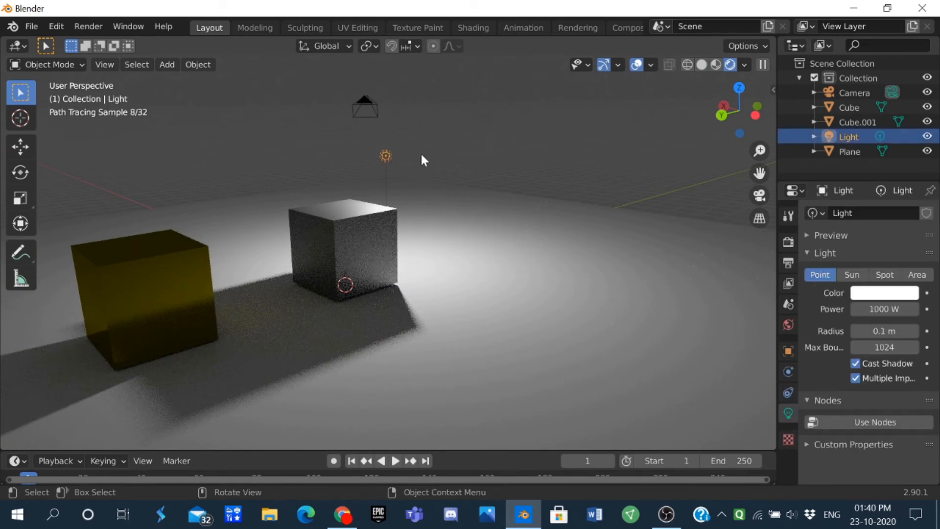
pyautogui.press('g')
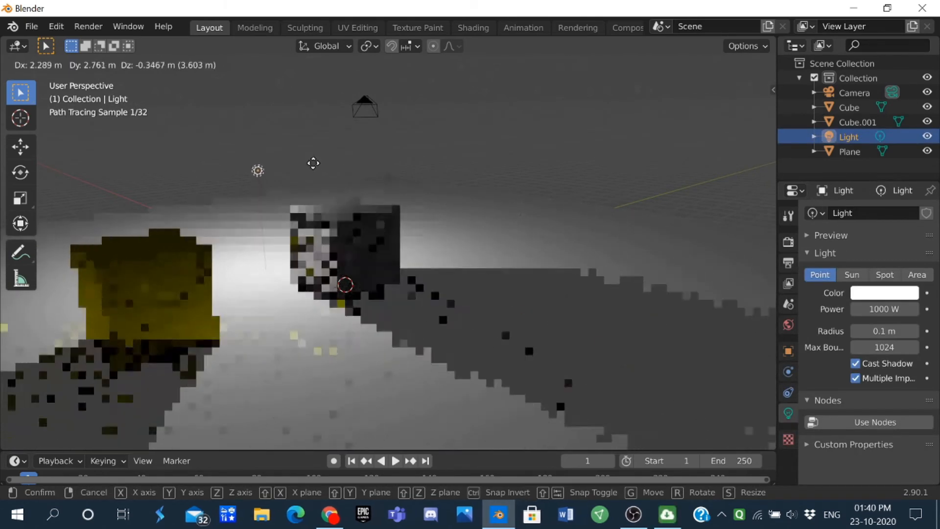
pyautogui.click(310, 160)
pyautogui.scroll(-4, 323, 173)
pyautogui.moveTo(380, 212); pyautogui.dragTo(512, 208, button='middle')
pyautogui.press('g')
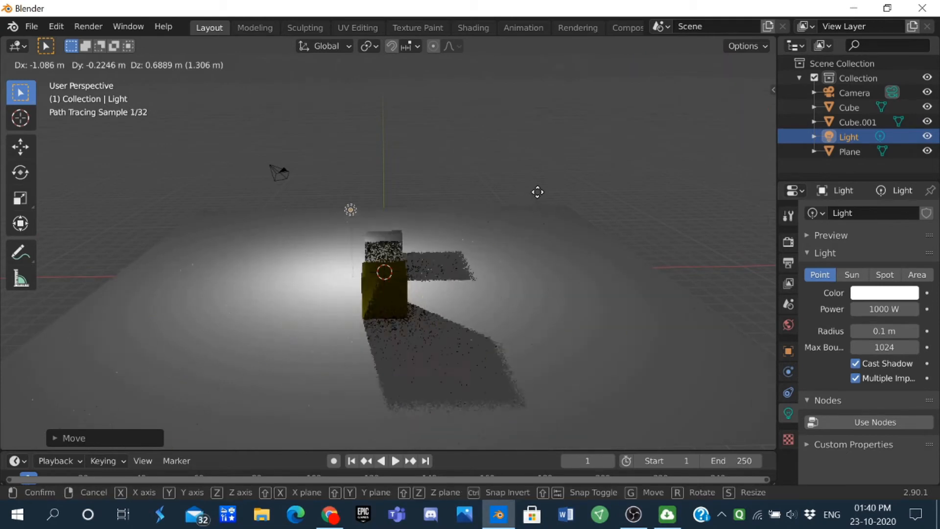
pyautogui.click(530, 197)
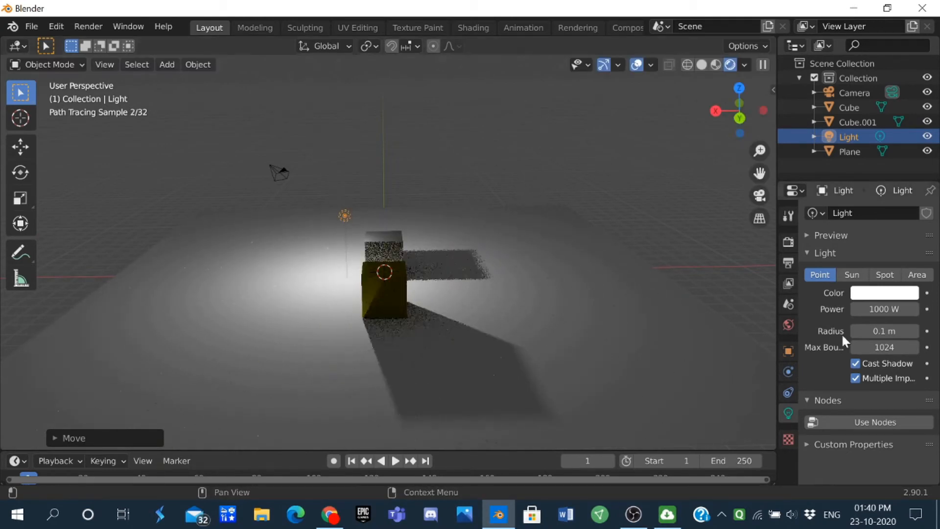
# Step: Set the point light's power to 10000 W
pyautogui.click(870, 309)
pyautogui.write('0')
pyautogui.press('Return')
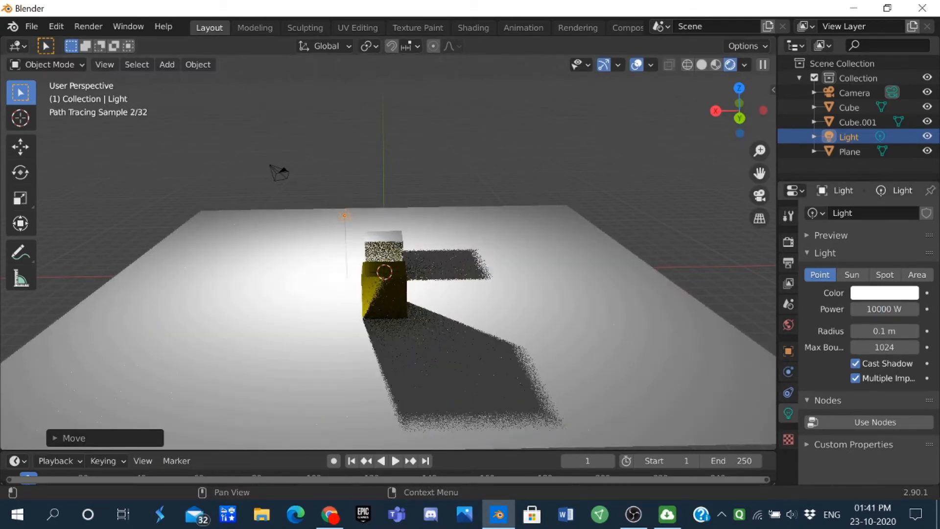
# Step: Shift the point light slightly toward the yellow cube so it hangs between the two cubes
pyautogui.scroll(3, 321, 258)
pyautogui.moveTo(321, 257); pyautogui.dragTo(709, 255, button='middle')
pyautogui.moveTo(590, 186); pyautogui.dragTo(562, 178, button='middle')
pyautogui.press('g')
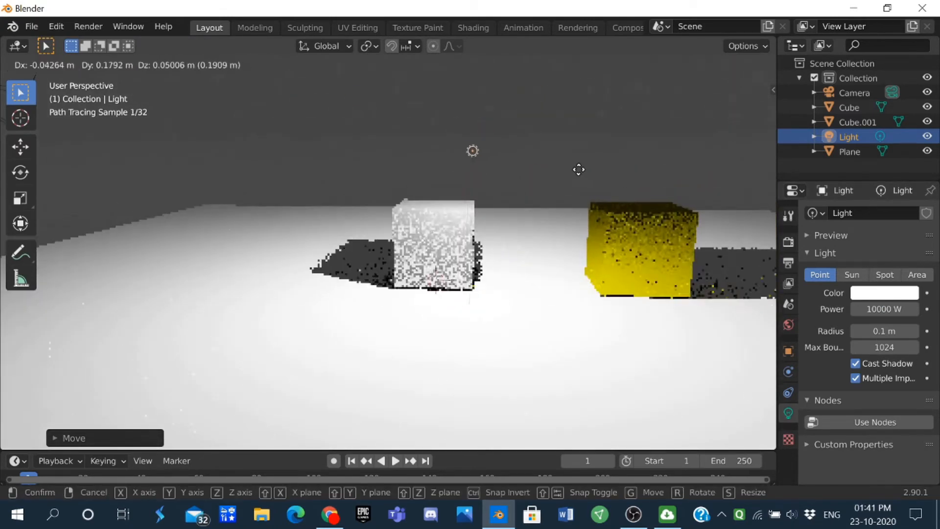
pyautogui.click(616, 172)
# Step: Move the yellow cube along the positive Y axis, farther away from the grey cube
pyautogui.scroll(-5, 615, 173)
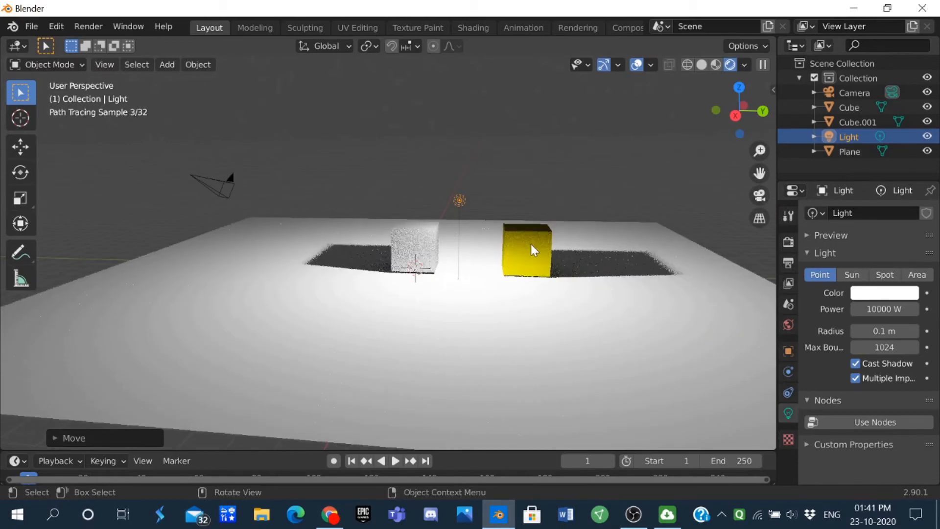
pyautogui.click(532, 246)
pyautogui.press('g')
pyautogui.press('y')
pyautogui.click(472, 245)
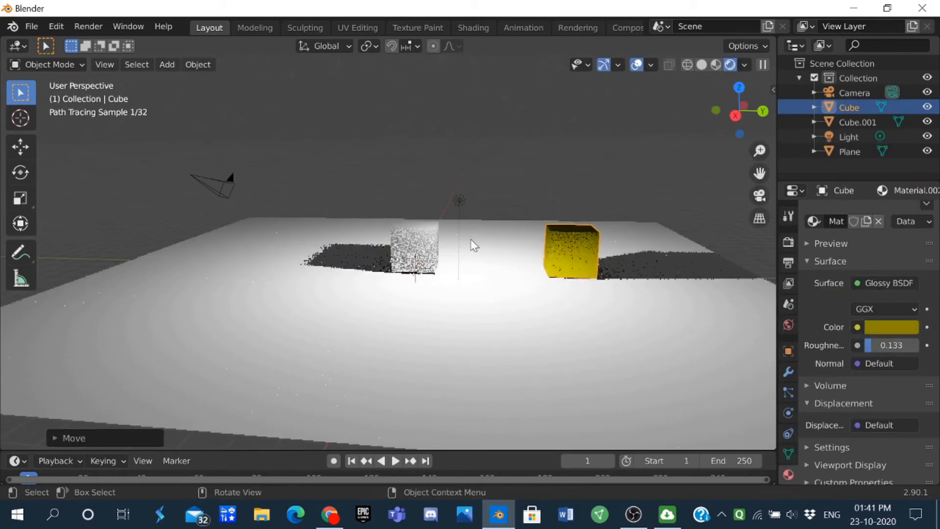
# Step: Move the grey cube along the positive Y axis until it stands at the light's position
pyautogui.click(430, 247)
pyautogui.press('g')
pyautogui.press('y')
pyautogui.click(469, 240)
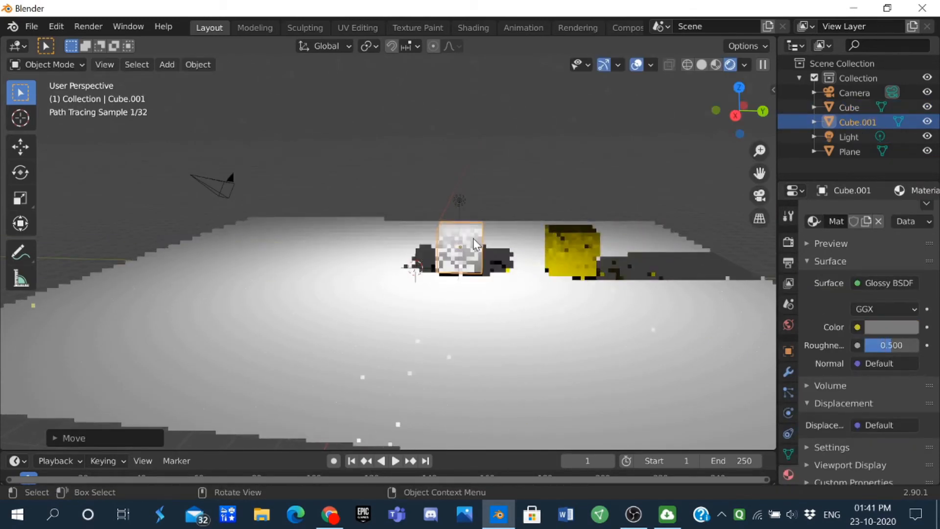
# Step: Duplicate the grey cube a little over 5 m along negative Y and switch the viewport to solid shading
pyautogui.moveTo(509, 206); pyautogui.dragTo(542, 221, button='middle')
pyautogui.scroll(3, 513, 229)
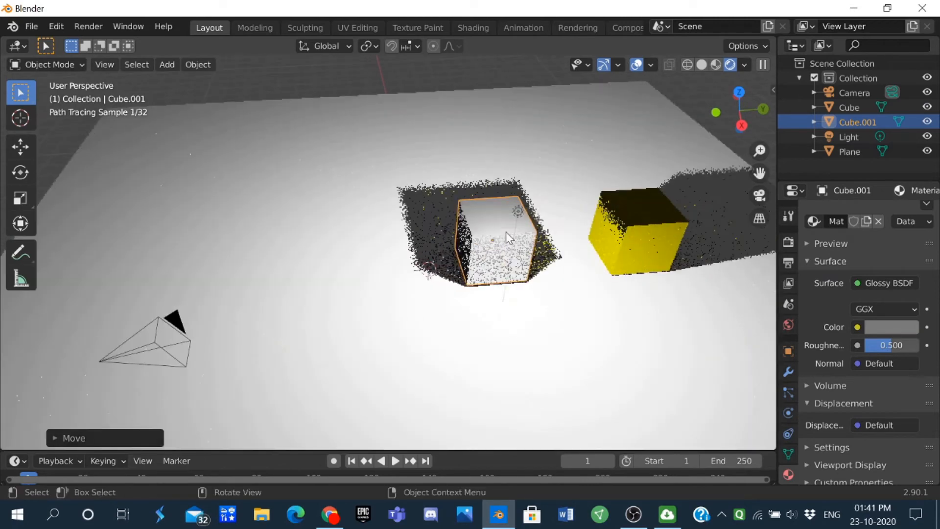
pyautogui.hotkey('shift', 'd')
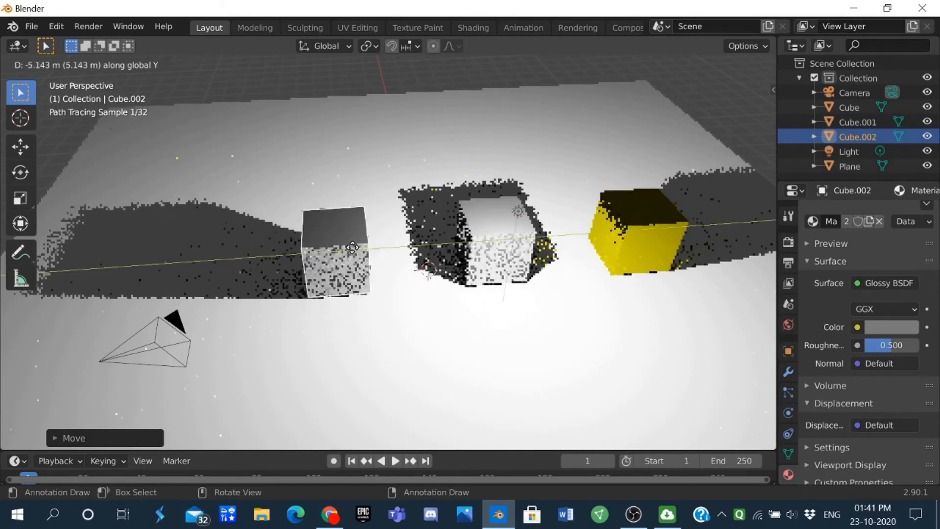
pyautogui.click(323, 242)
pyautogui.press('z')
pyautogui.click(589, 231)
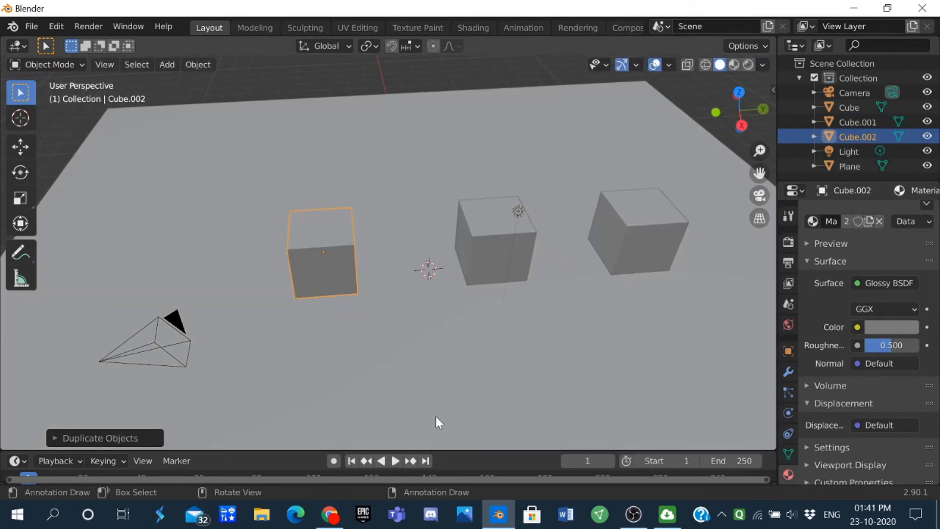
# Step: Set the duplicated cube's glossy color to R 0.184 and G 0.115
pyautogui.moveTo(316, 307); pyautogui.dragTo(352, 304, button='middle')
pyautogui.scroll(2, 352, 302)
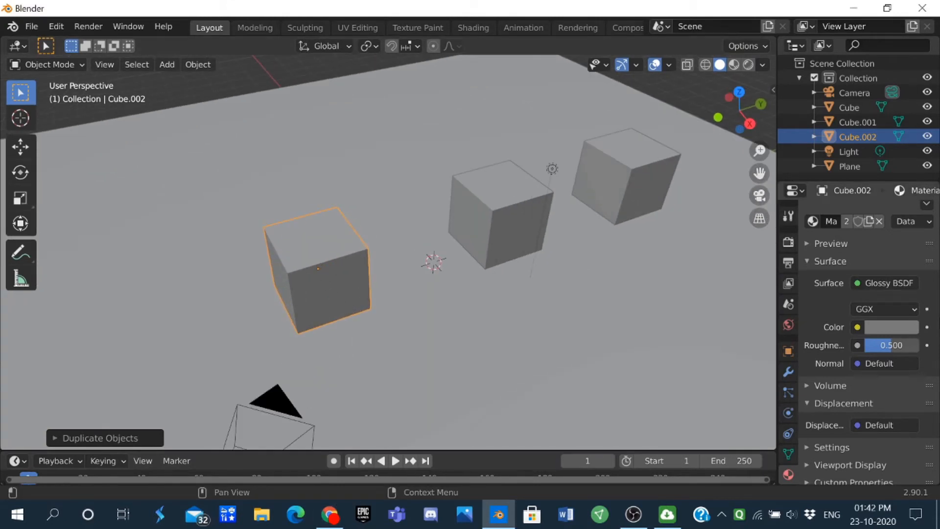
pyautogui.click(869, 326)
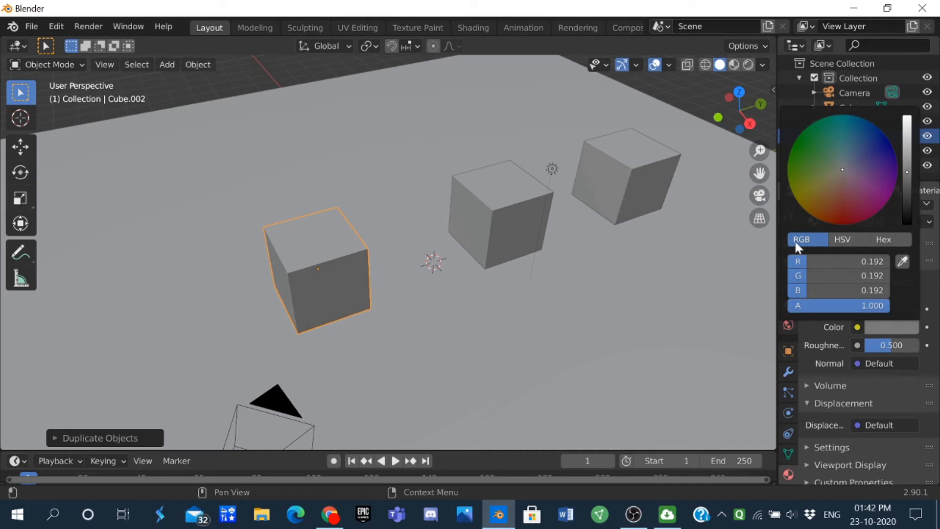
pyautogui.click(833, 261)
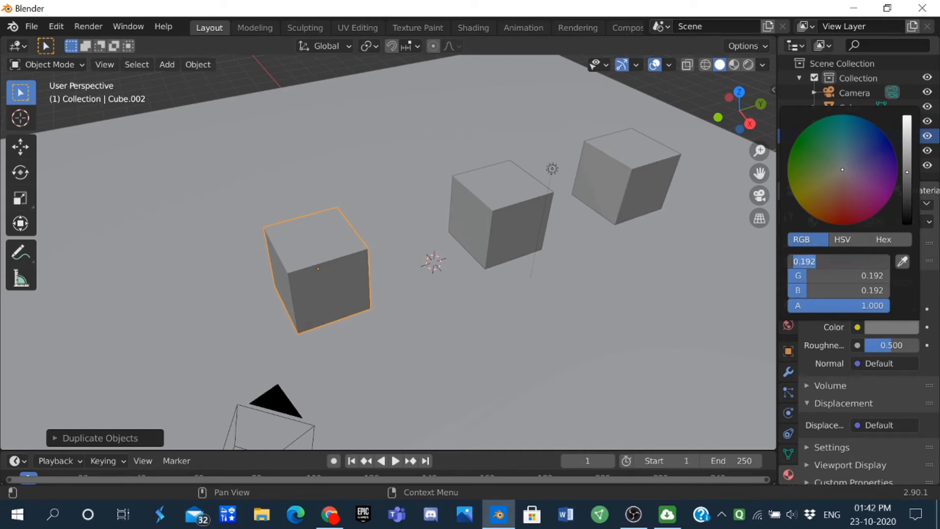
pyautogui.write('0.184')
pyautogui.press('Return')
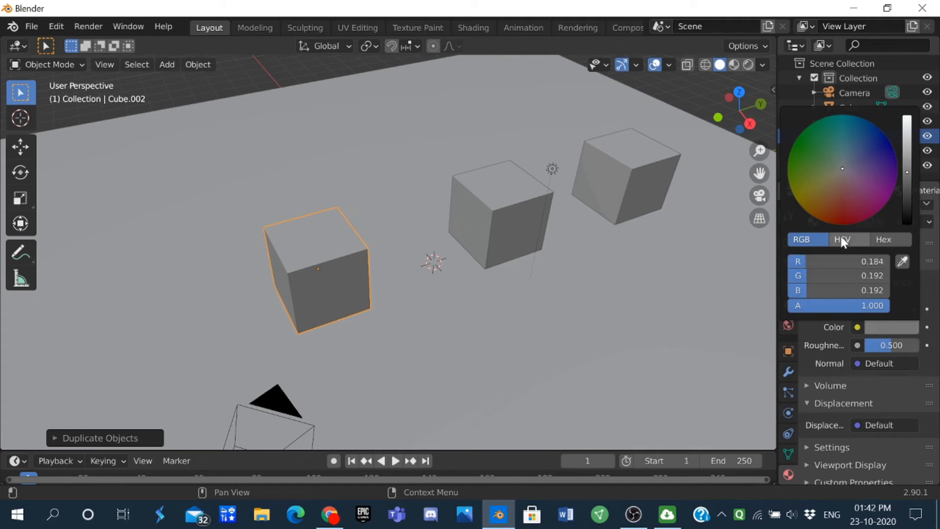
pyautogui.click(851, 275)
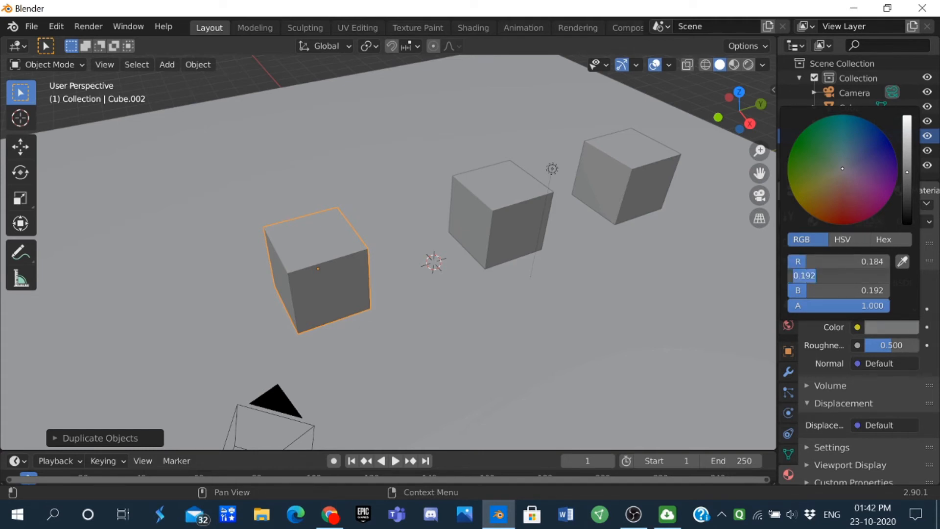
pyautogui.write('0.115')
pyautogui.press('Return')
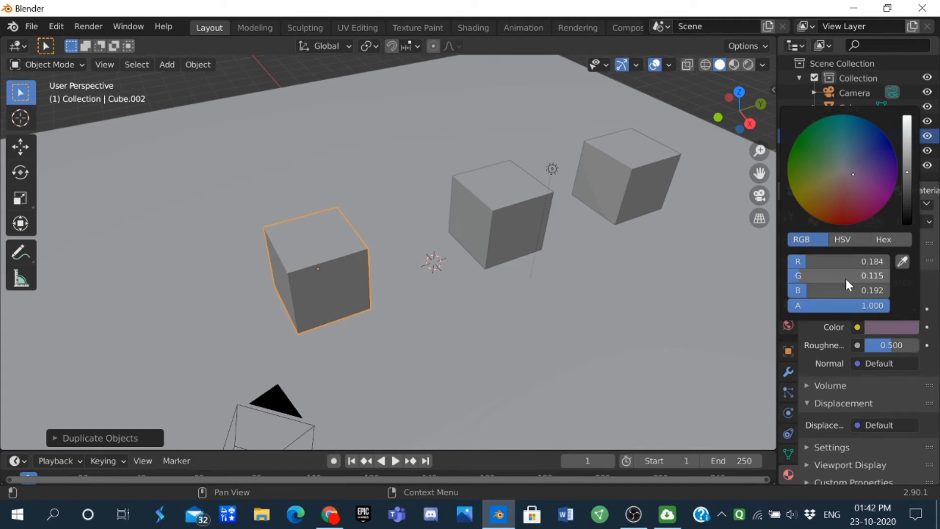
# Step: Set the blue component of the duplicated cube's glossy color to 0.051
pyautogui.click(839, 288)
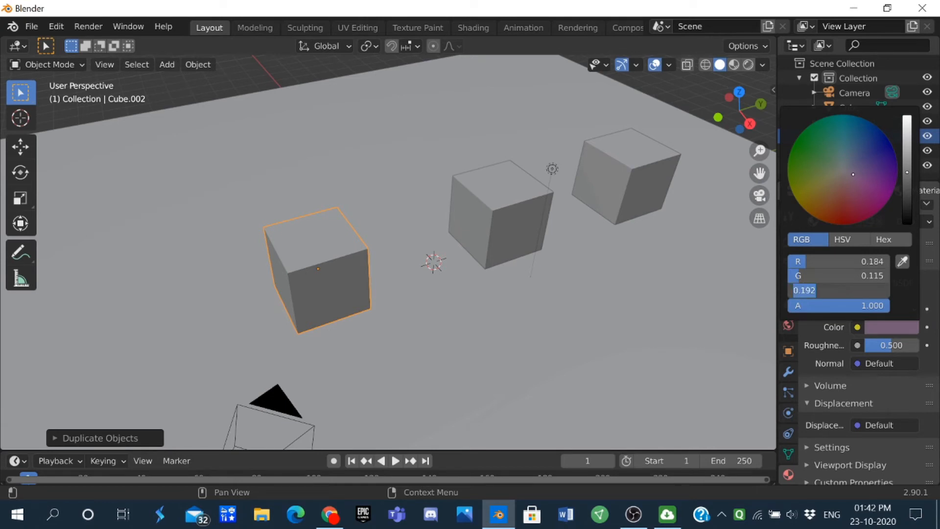
pyautogui.write('0.51')
pyautogui.press('Return')
pyautogui.click(838, 287)
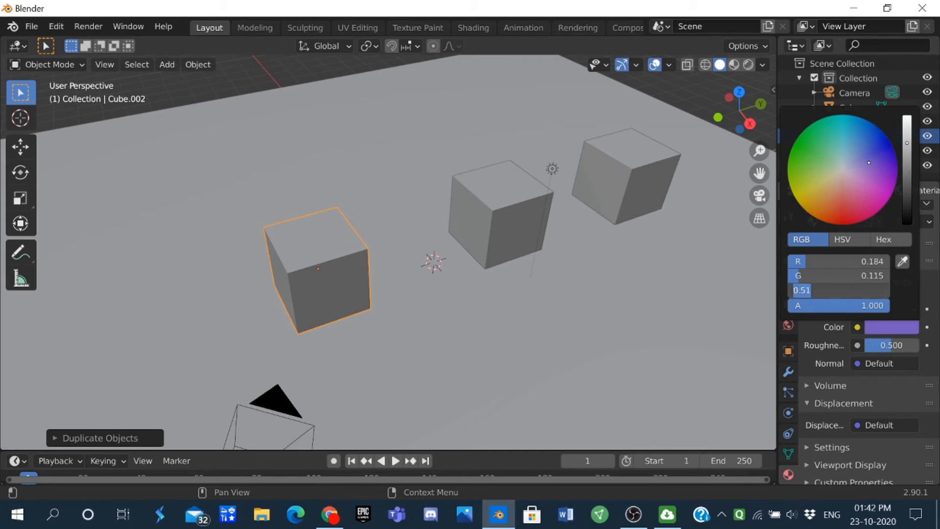
pyautogui.write('0.051')
pyautogui.press('Return')
# Step: Adjust the duplicated cube's position along the Y axis and switch the viewport to rendered shading
pyautogui.moveTo(587, 147); pyautogui.dragTo(427, 189, button='middle')
pyautogui.press('g')
pyautogui.press('y')
pyautogui.click(421, 204)
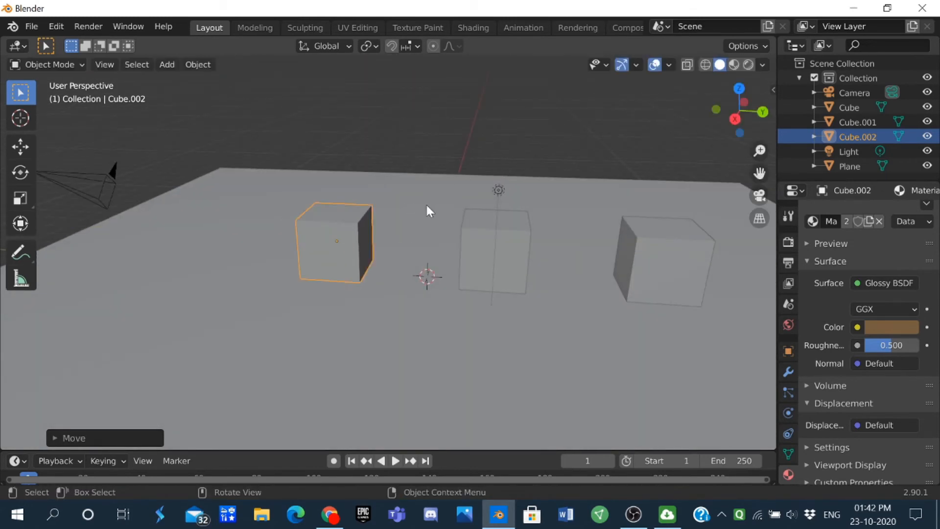
pyautogui.press('z')
pyautogui.click(485, 136)
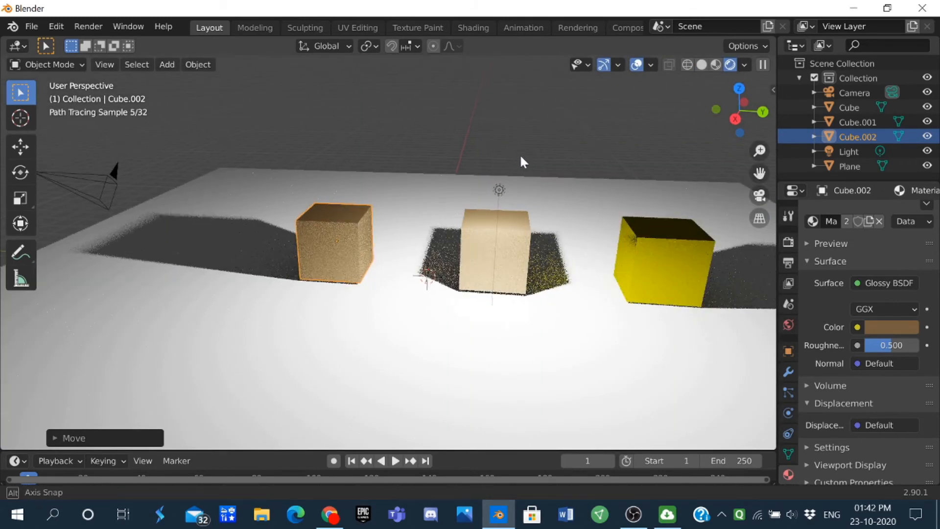
# Step: Move the point light slightly along negative Y, keeping it near the middle cube
pyautogui.moveTo(519, 153); pyautogui.dragTo(593, 192, button='middle')
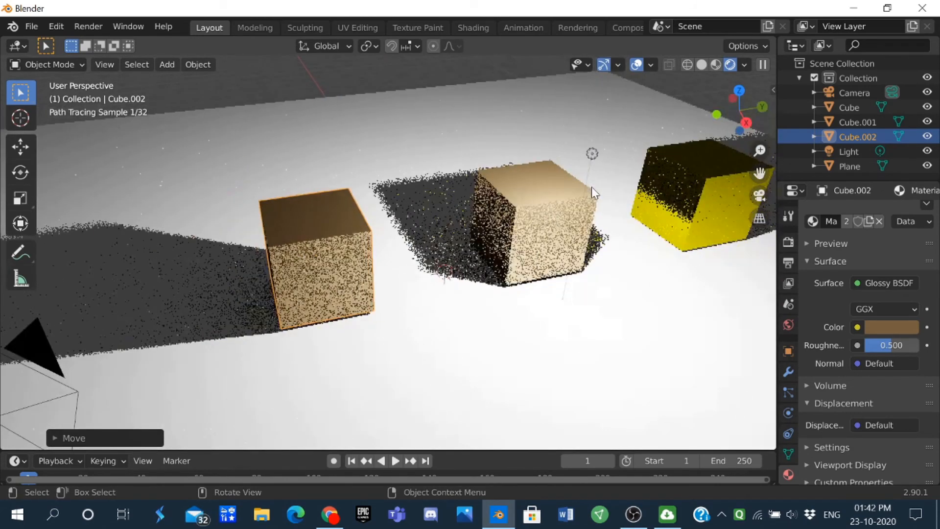
pyautogui.click(589, 157)
pyautogui.press('g')
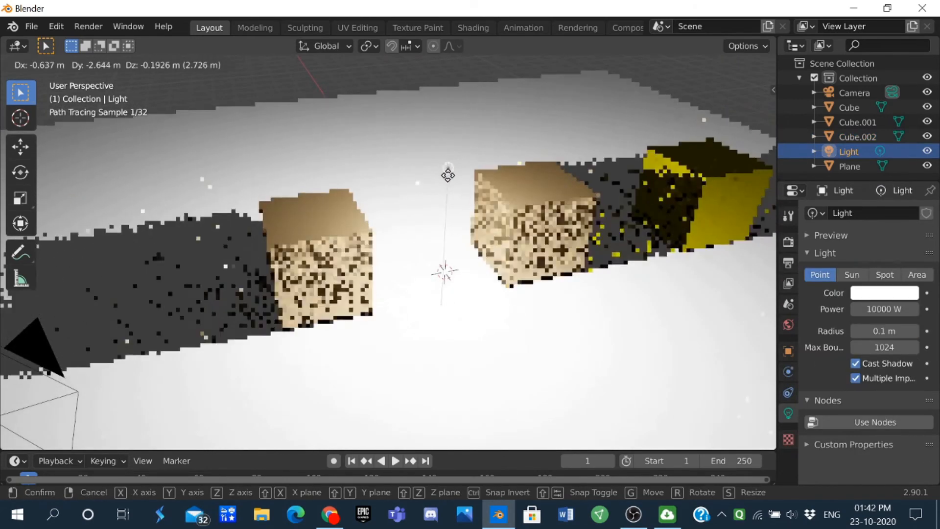
pyautogui.click(560, 164)
# Step: Select the middle cube and make its shared material a separate single-user copy
pyautogui.click(527, 187)
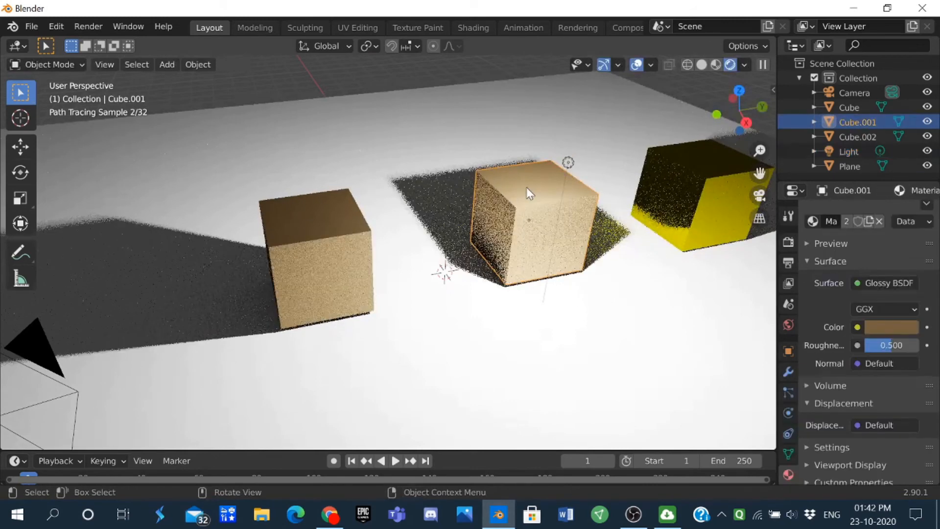
pyautogui.click(351, 222)
pyautogui.click(558, 181)
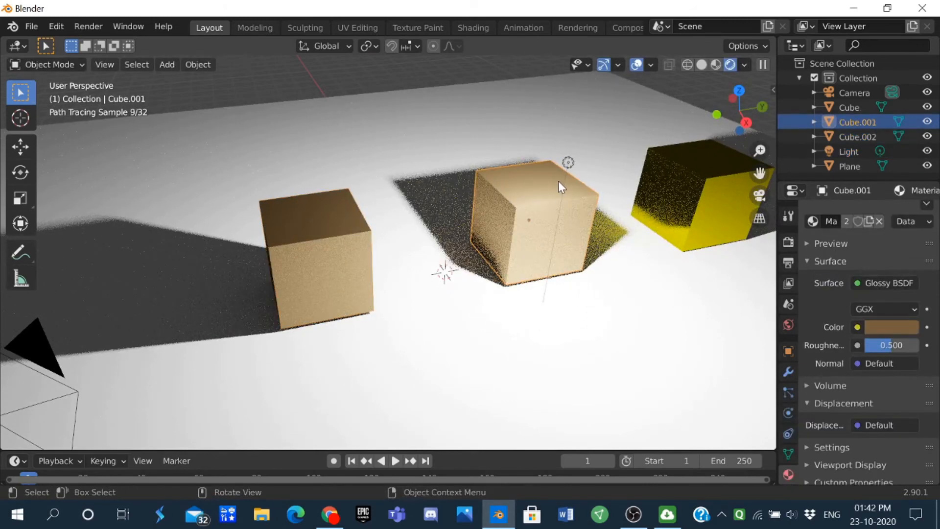
pyautogui.click(558, 180)
pyautogui.click(560, 204)
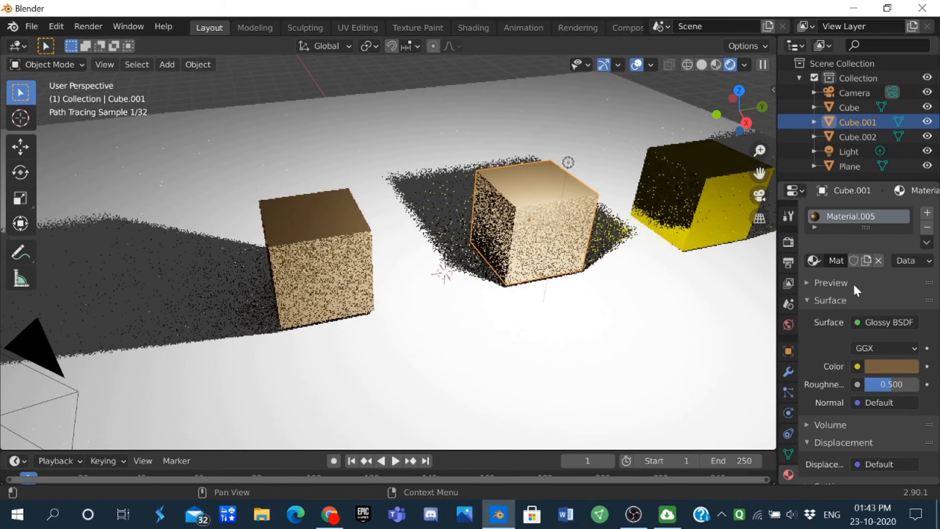
# Step: Set the middle cube's glossy color back to grey with R, G and B all at 0.192
pyautogui.click(883, 366)
pyautogui.click(827, 300)
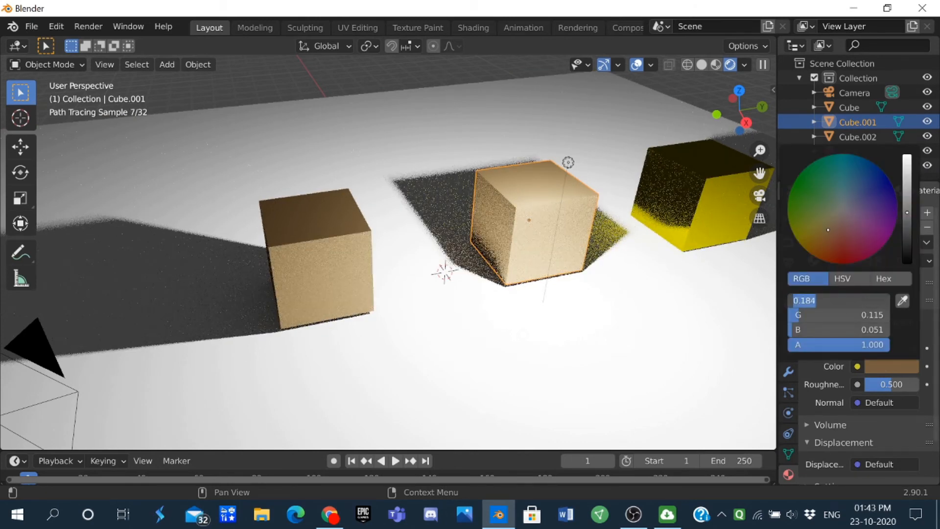
pyautogui.write('0.192')
pyautogui.press('Tab')
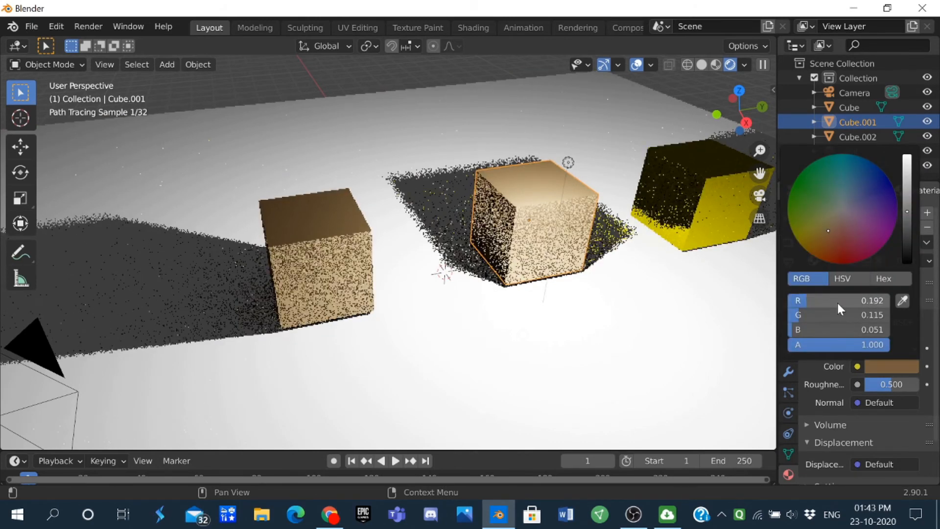
pyautogui.write('0.192')
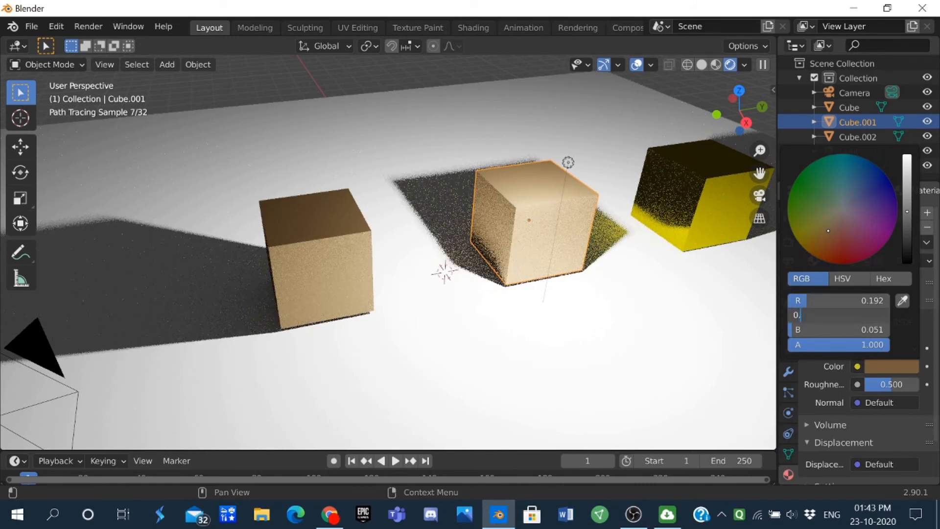
pyautogui.press('Return')
pyautogui.click(831, 328)
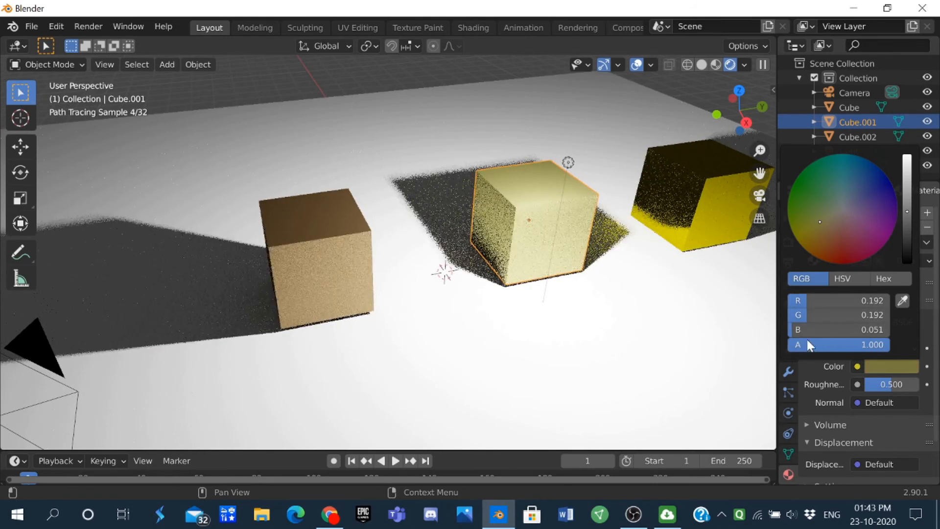
pyautogui.write('0.192')
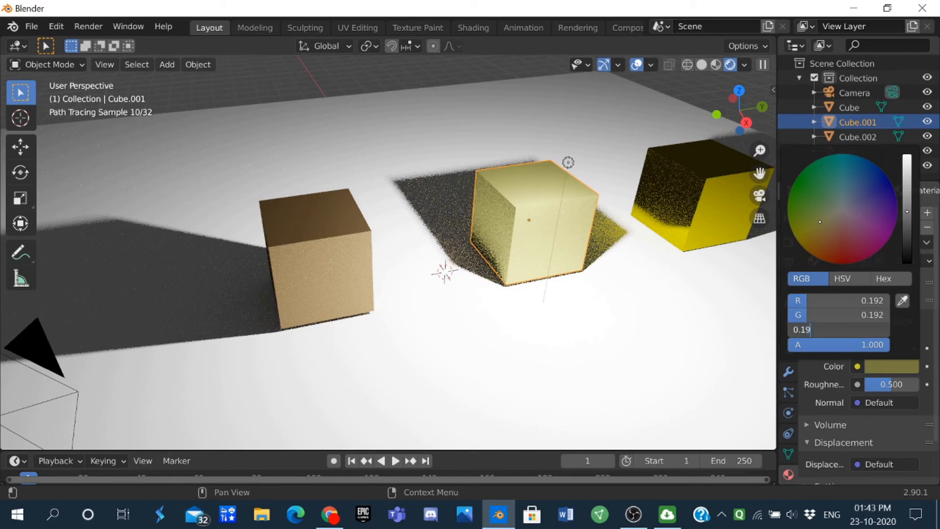
pyautogui.press('Return')
# Step: View the three cubes from the front and slightly darken the middle cube's grey glossy color
pyautogui.moveTo(590, 121)
pyautogui.mouseDown(button='middle')
pyautogui.moveTo(548, 125)
pyautogui.moveTo(636, 205)
pyautogui.moveTo(613, 175)
pyautogui.moveTo(544, 213)
pyautogui.moveTo(539, 233)
pyautogui.moveTo(480, 221)
pyautogui.mouseUp(button='middle')
pyautogui.press('KP_3')
pyautogui.click(491, 208)
pyautogui.click(470, 225)
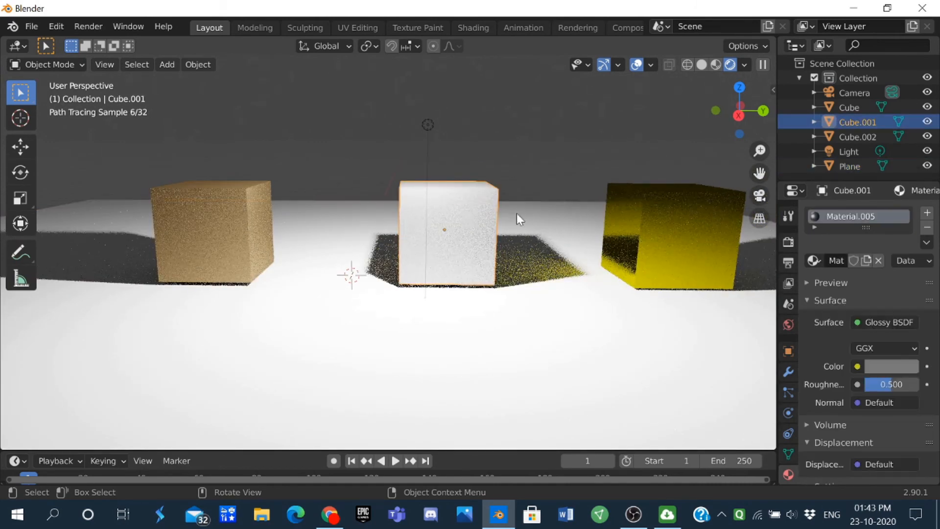
pyautogui.click(900, 362)
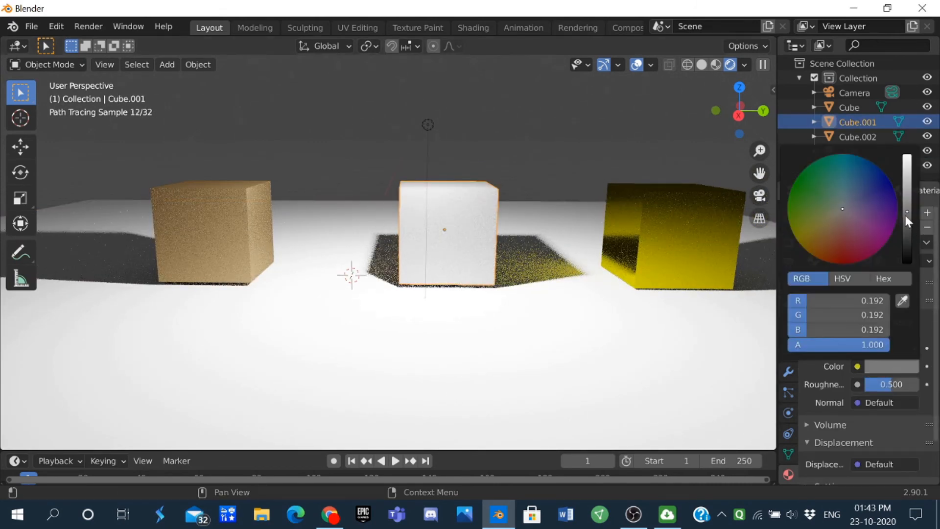
pyautogui.moveTo(908, 217); pyautogui.dragTo(907, 226)
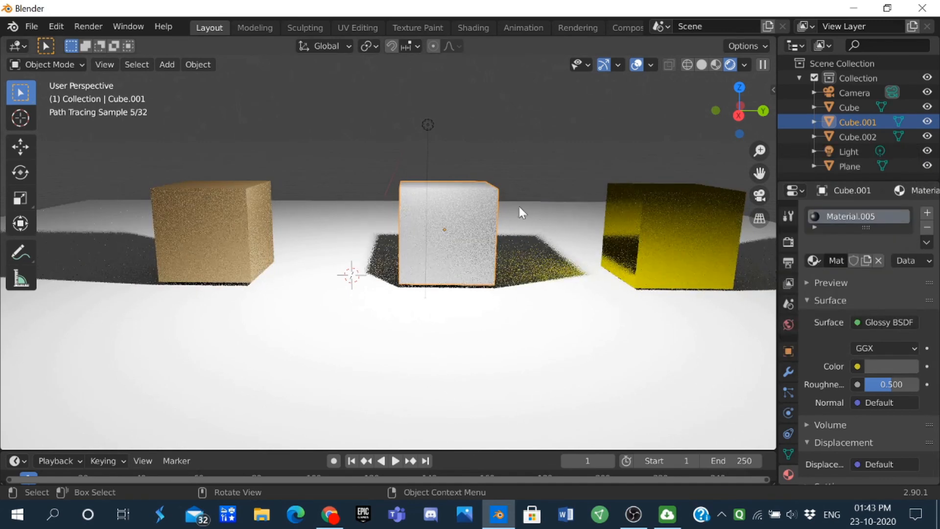
# Step: Darken the brown cube's glossy color to a deeper brown by lowering its brightness, keeping the same hue
pyautogui.scroll(-2, 527, 218)
pyautogui.click(256, 230)
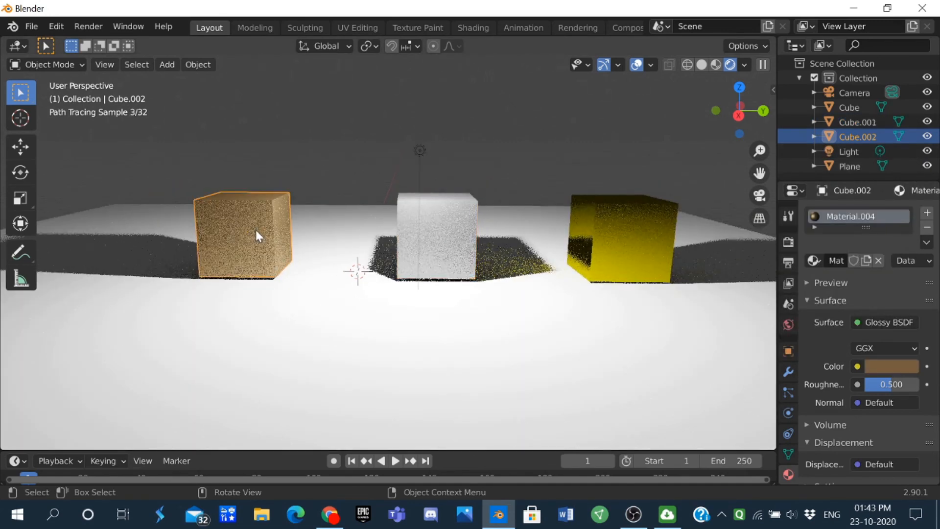
pyautogui.click(889, 367)
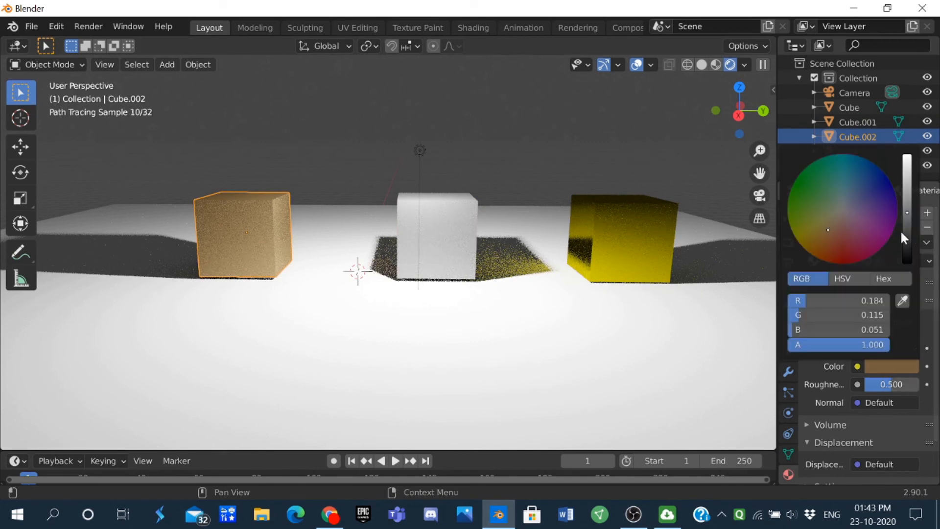
pyautogui.moveTo(903, 234); pyautogui.dragTo(905, 234)
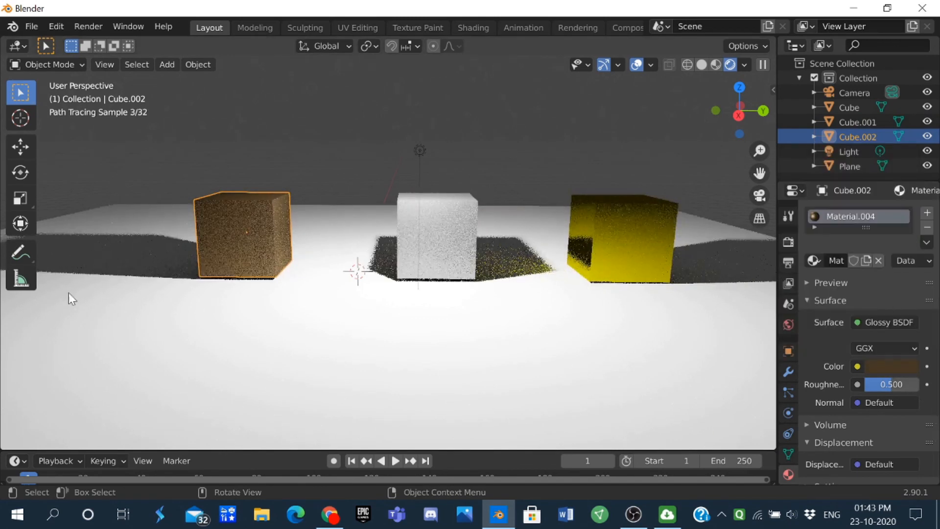
pyautogui.click(888, 367)
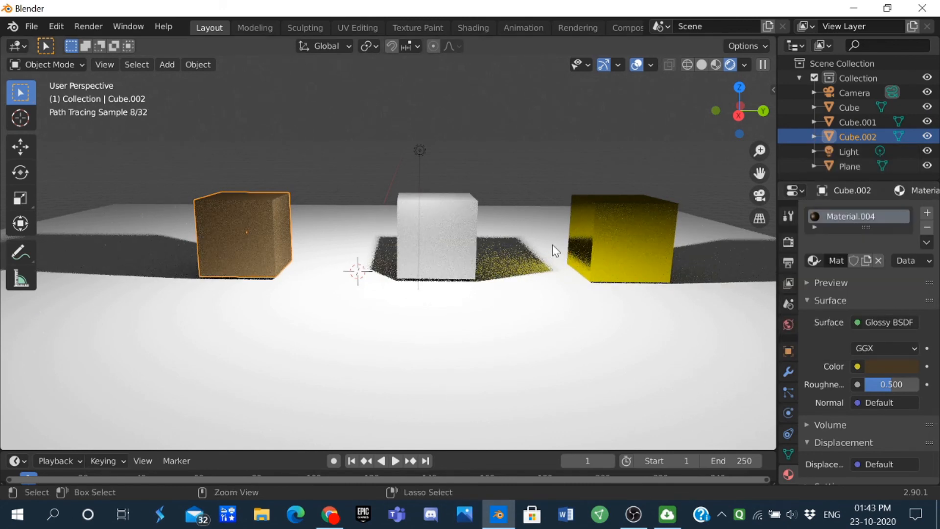
# Step: Align the camera to the current front view of the cubes and check its placement from an elevated angle
pyautogui.press('KP_0')
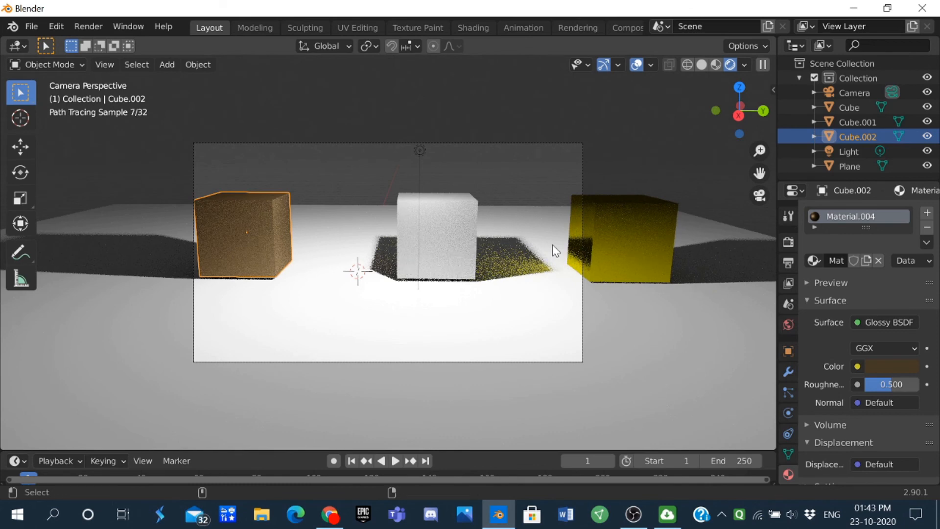
pyautogui.moveTo(553, 249); pyautogui.dragTo(594, 266, button='middle')
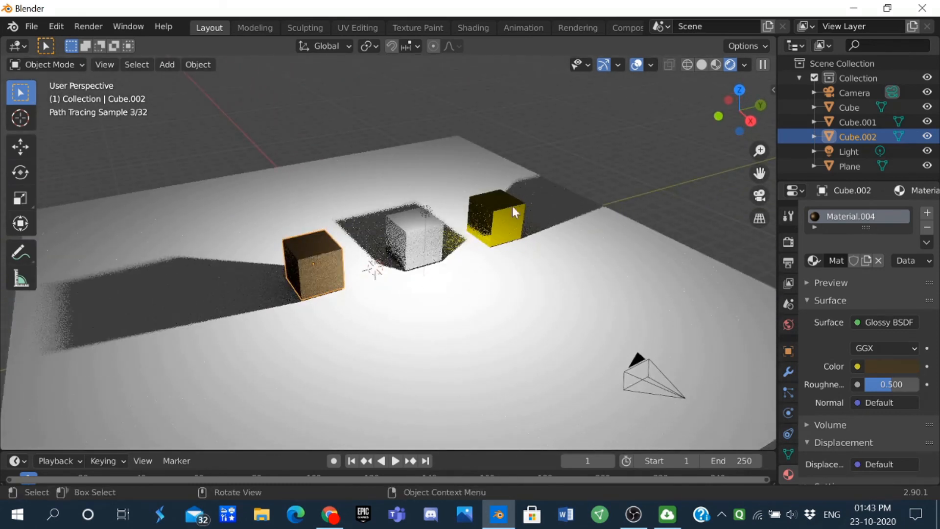